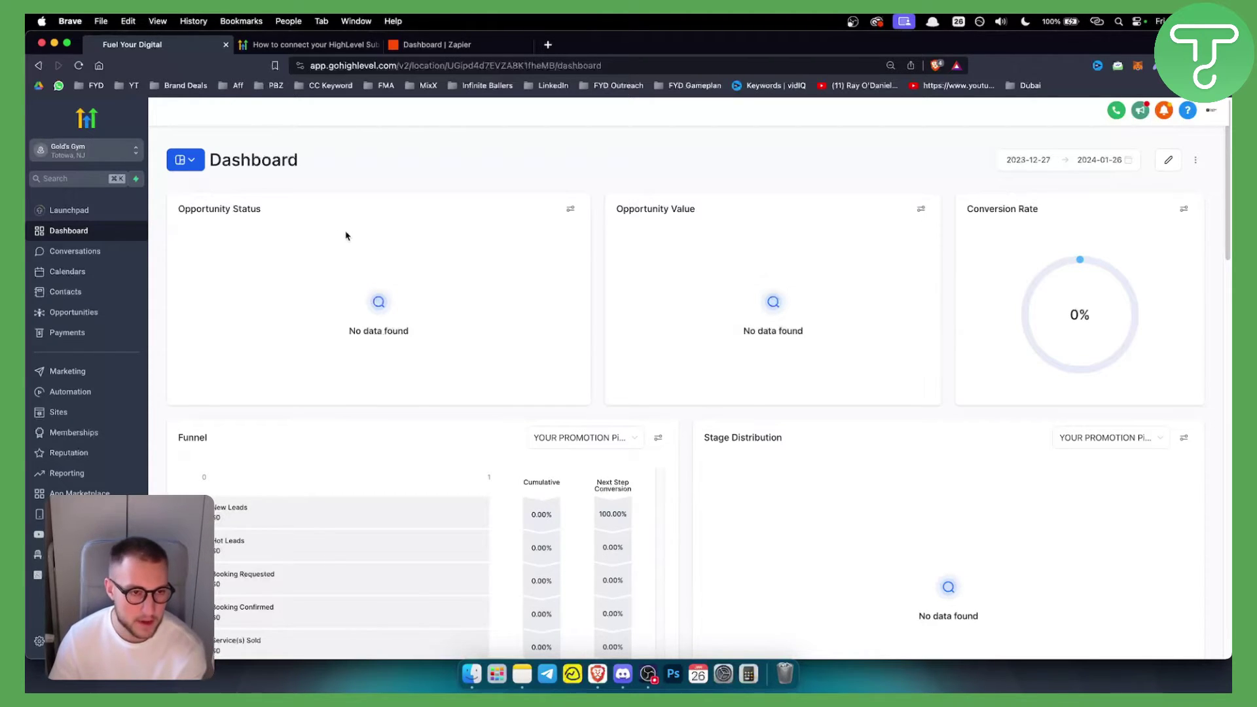
Step: In the Zapier tab, dismiss the announcement popup and switch to the classic Create a Zap view
click(450, 46)
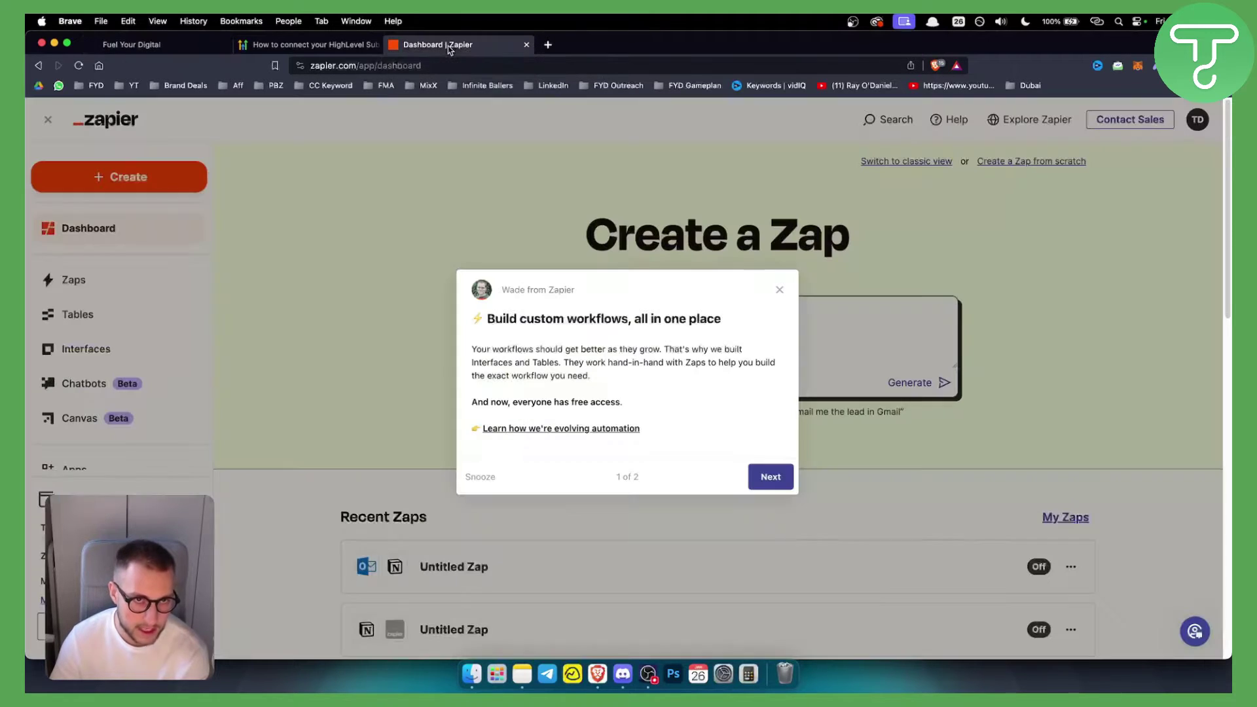
click(781, 293)
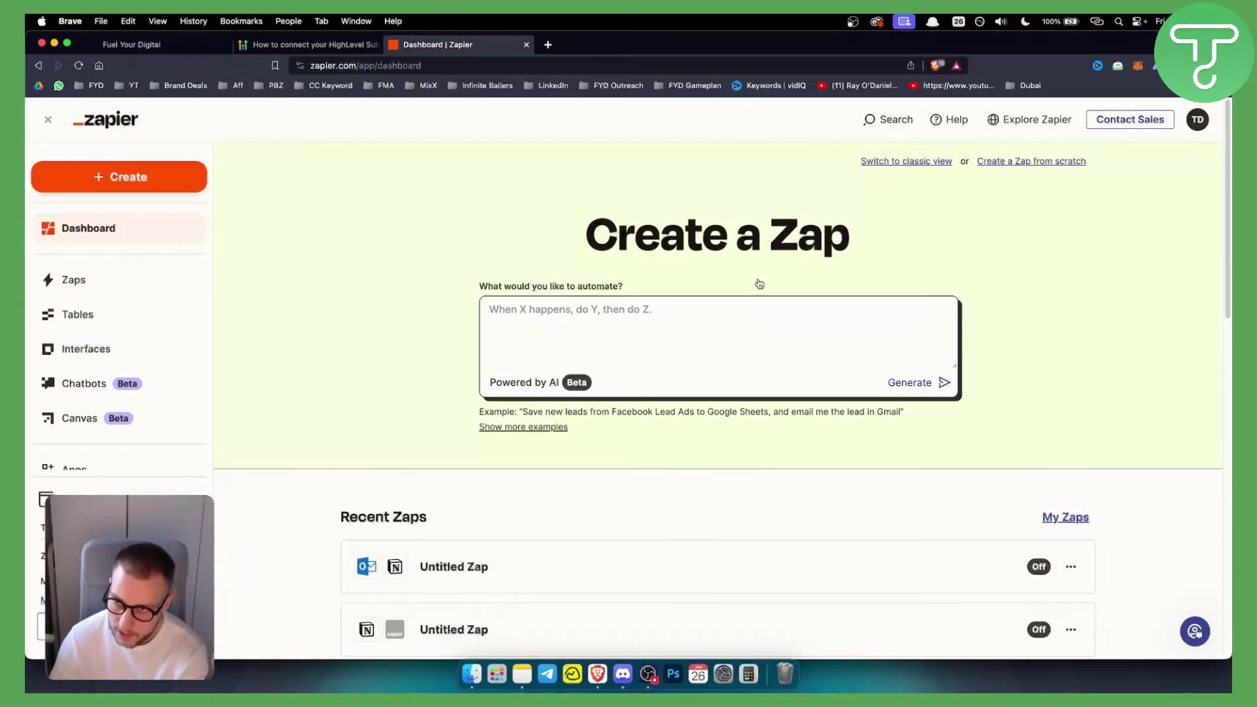
click(895, 162)
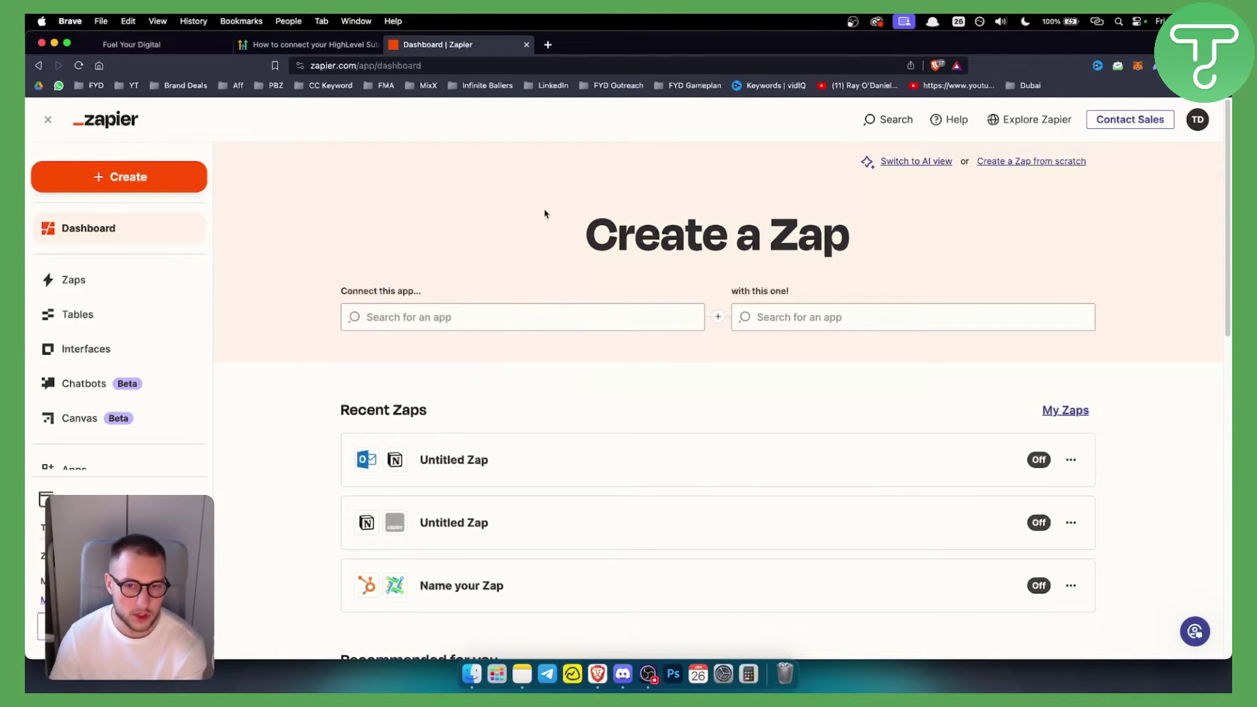
Step: Search for the trigger app, replacing the fruitless 'gohi' query with 'lea'
click(533, 316)
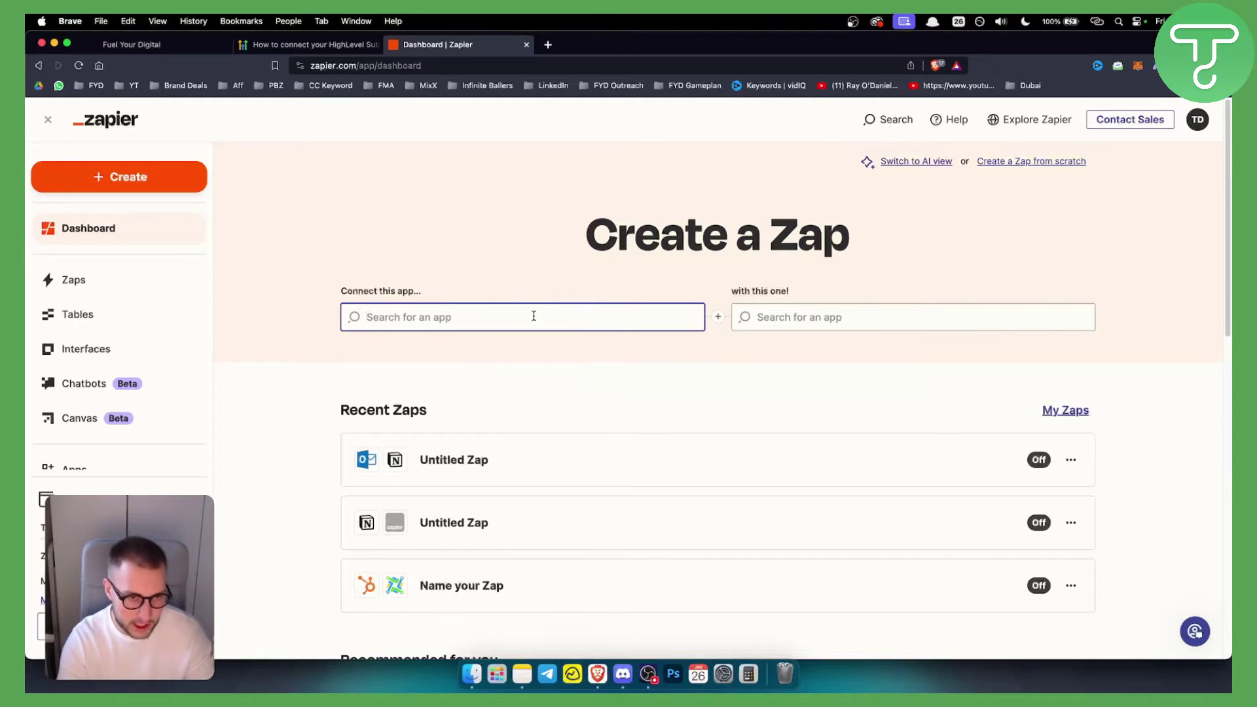
text(gohighlevel)
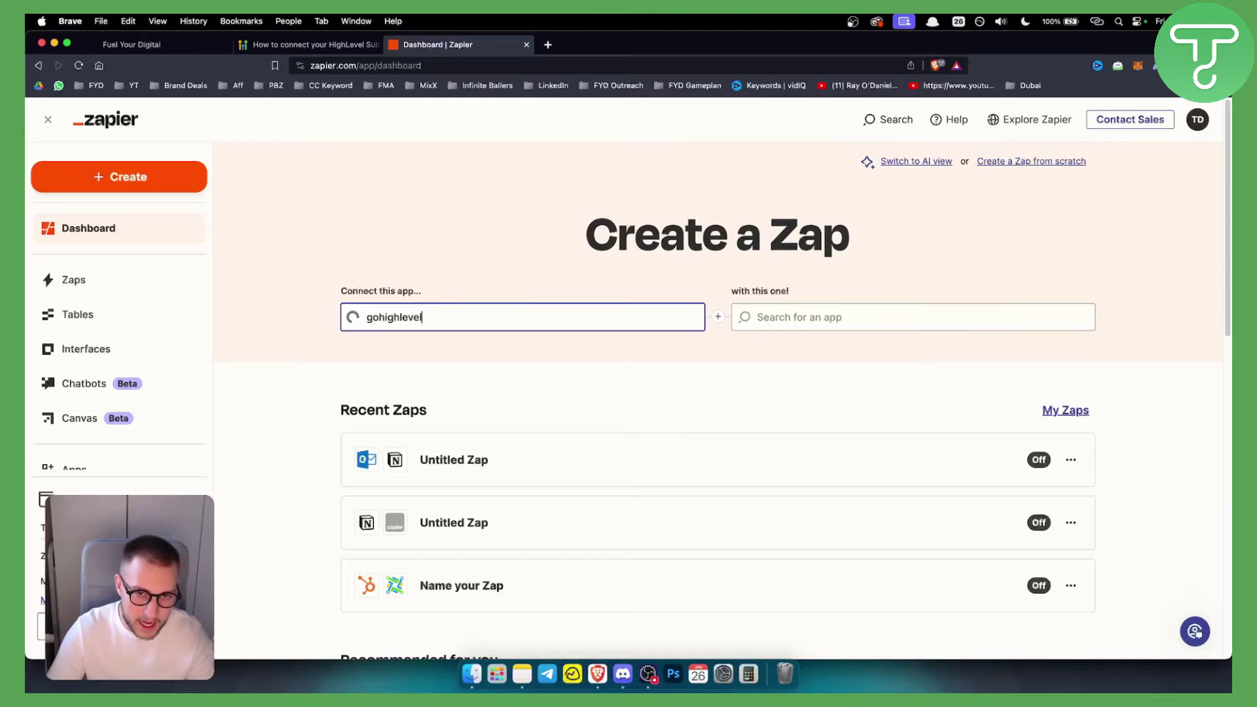
click(382, 318)
key(BackSpace)
key(BackSpace)
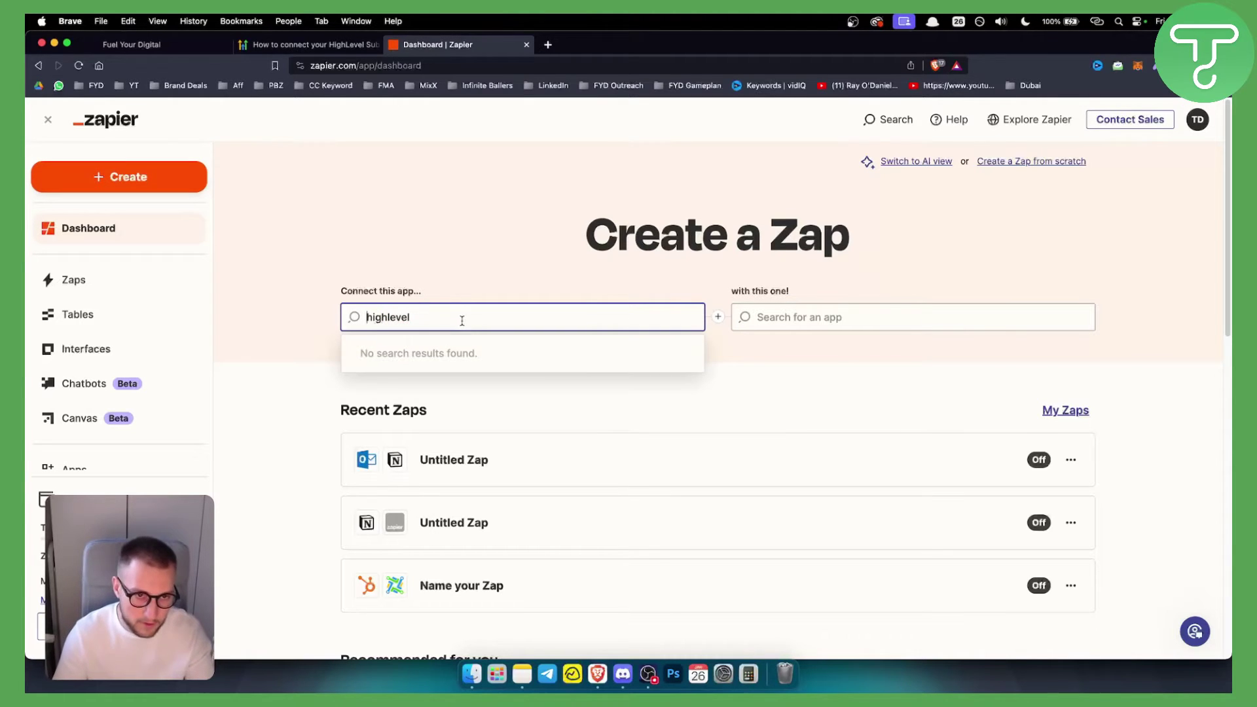
key(super+a)
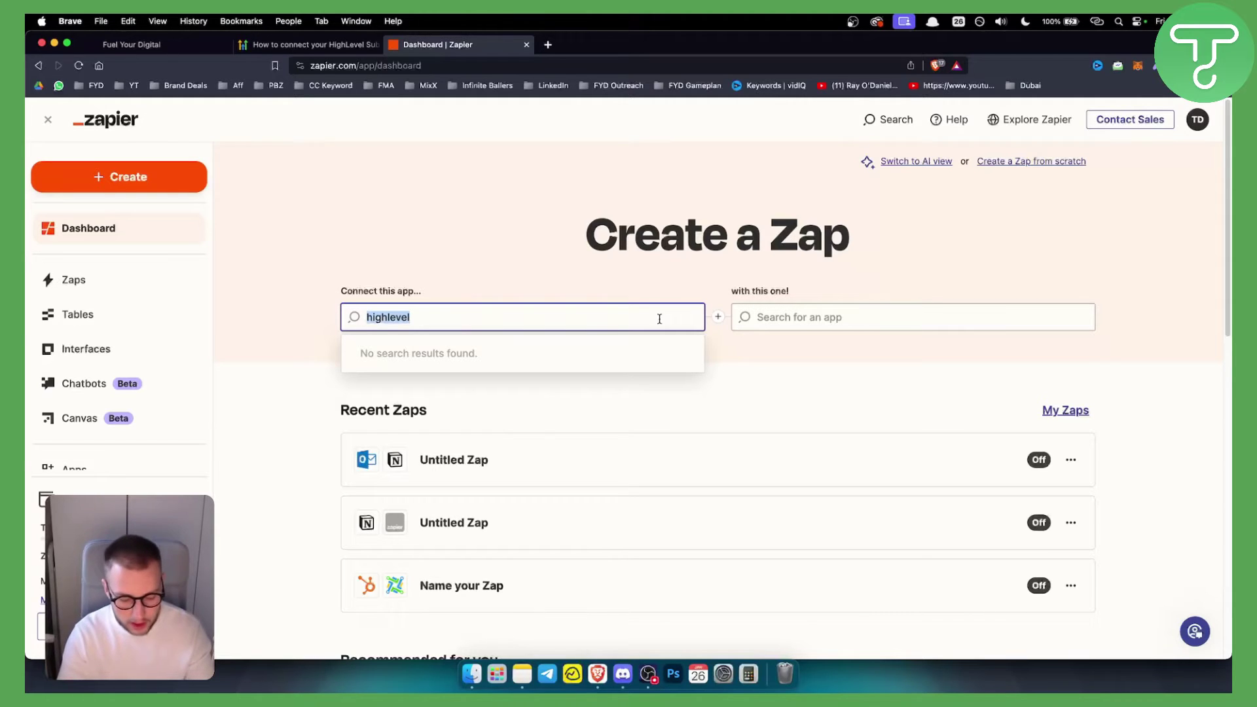
key(BackSpace)
text(lead)
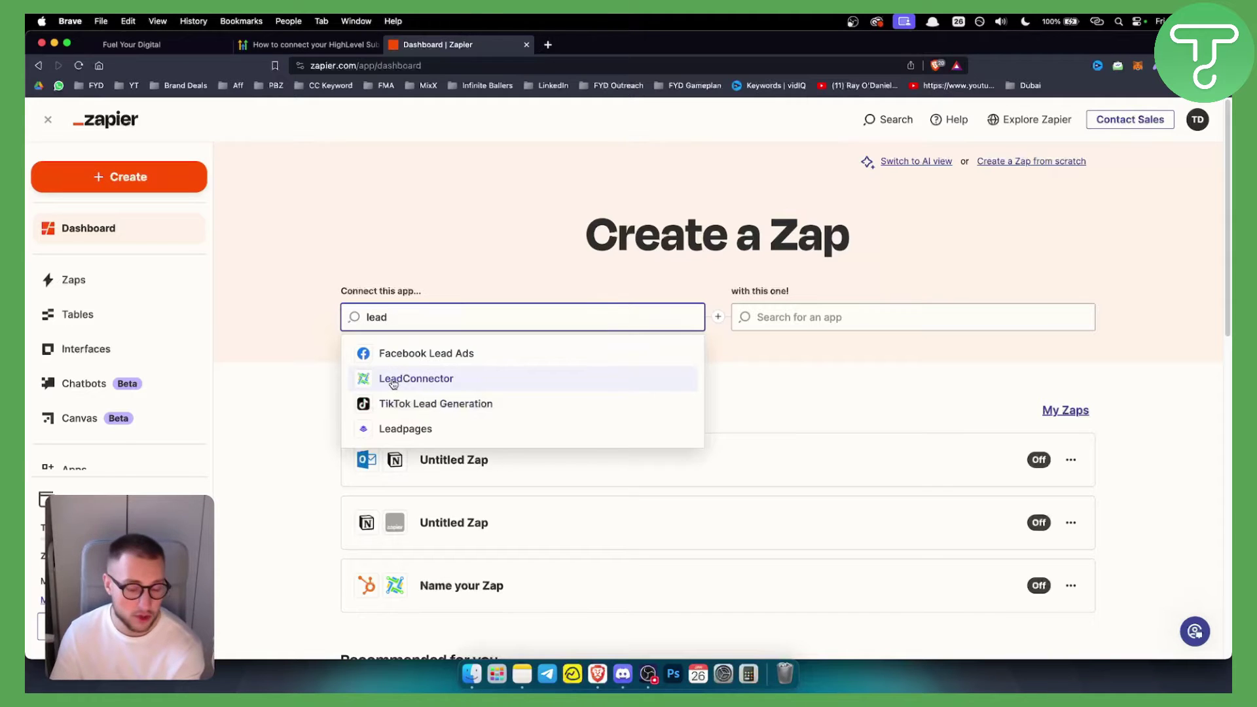
Step: Pick LeadConnector as both apps and set the trigger to Pipeline Stage Changed
click(408, 380)
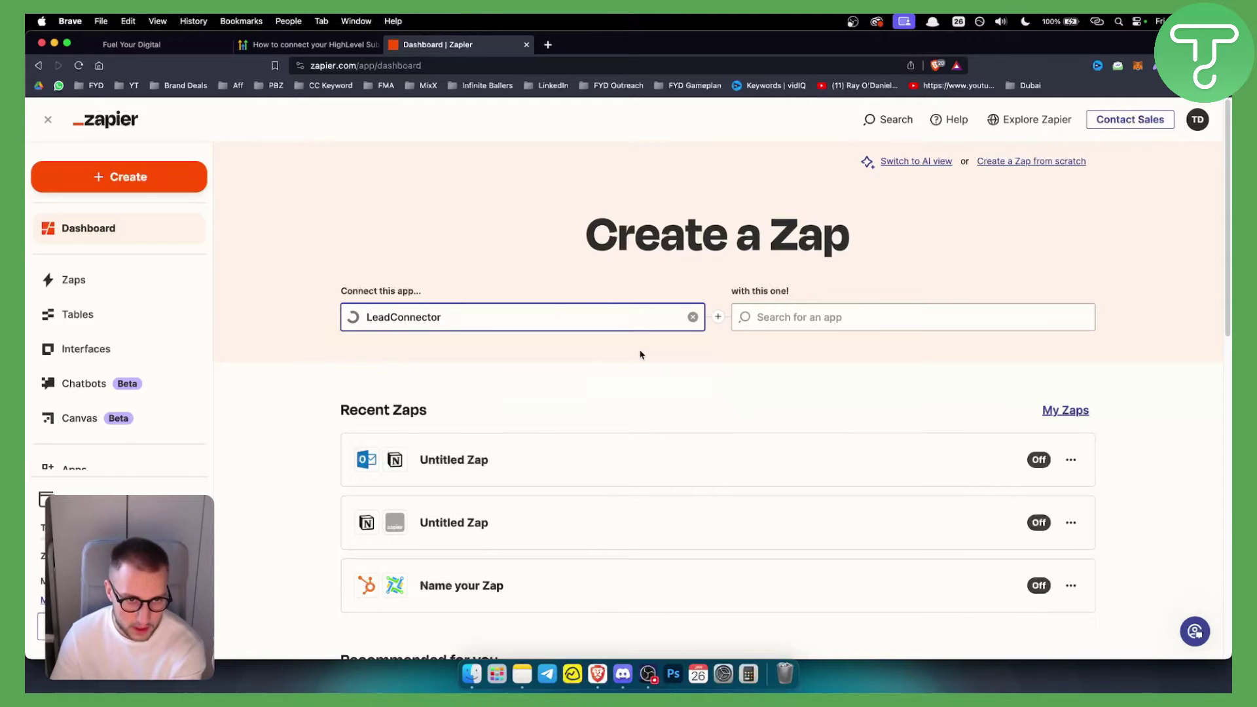
click(897, 317)
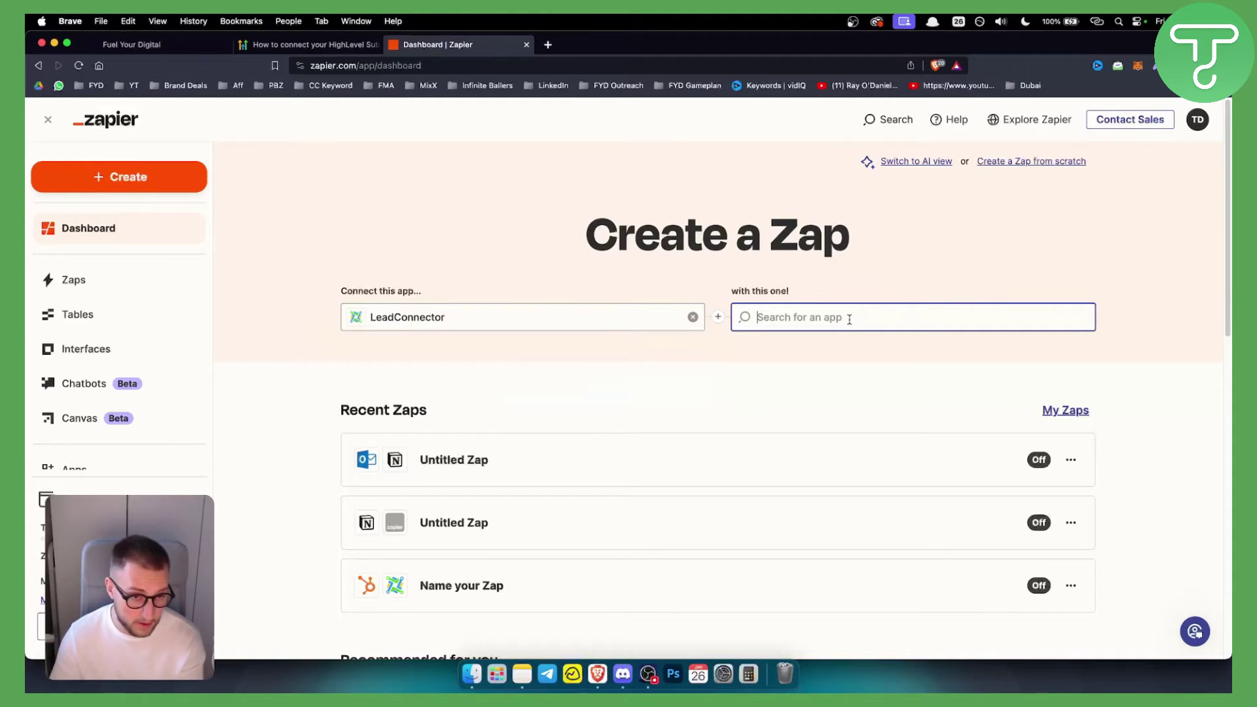
text(lead)
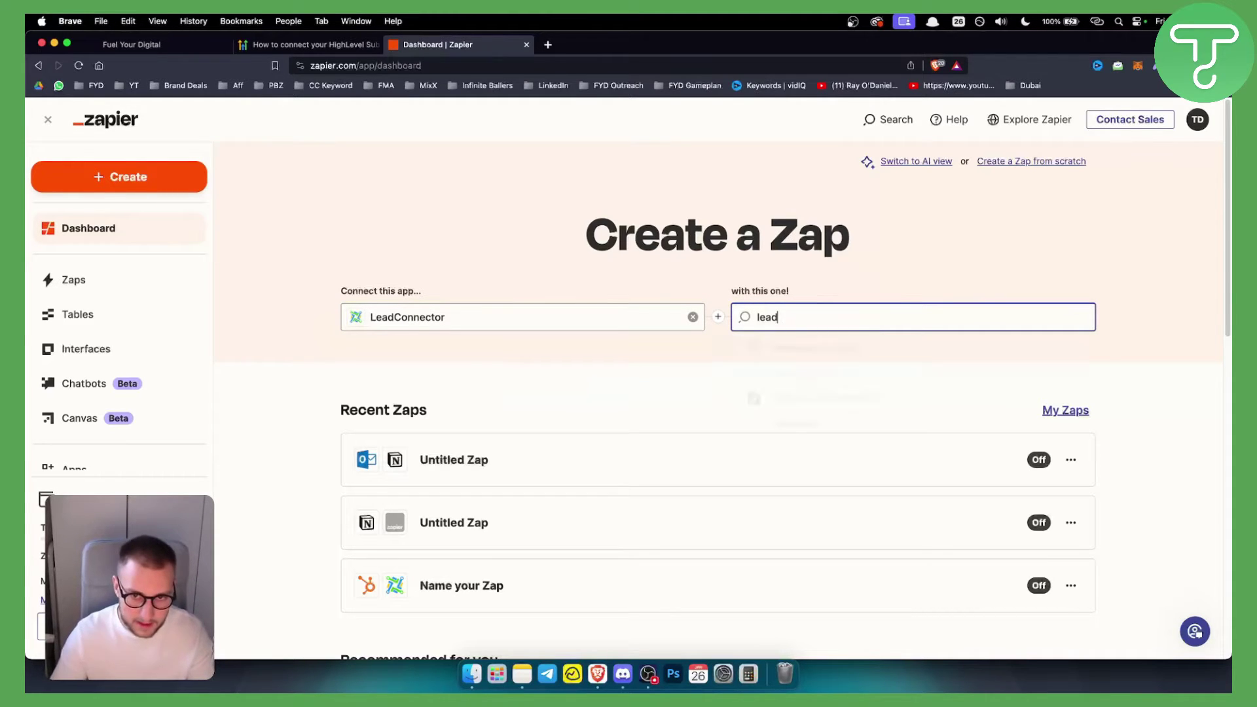
click(836, 378)
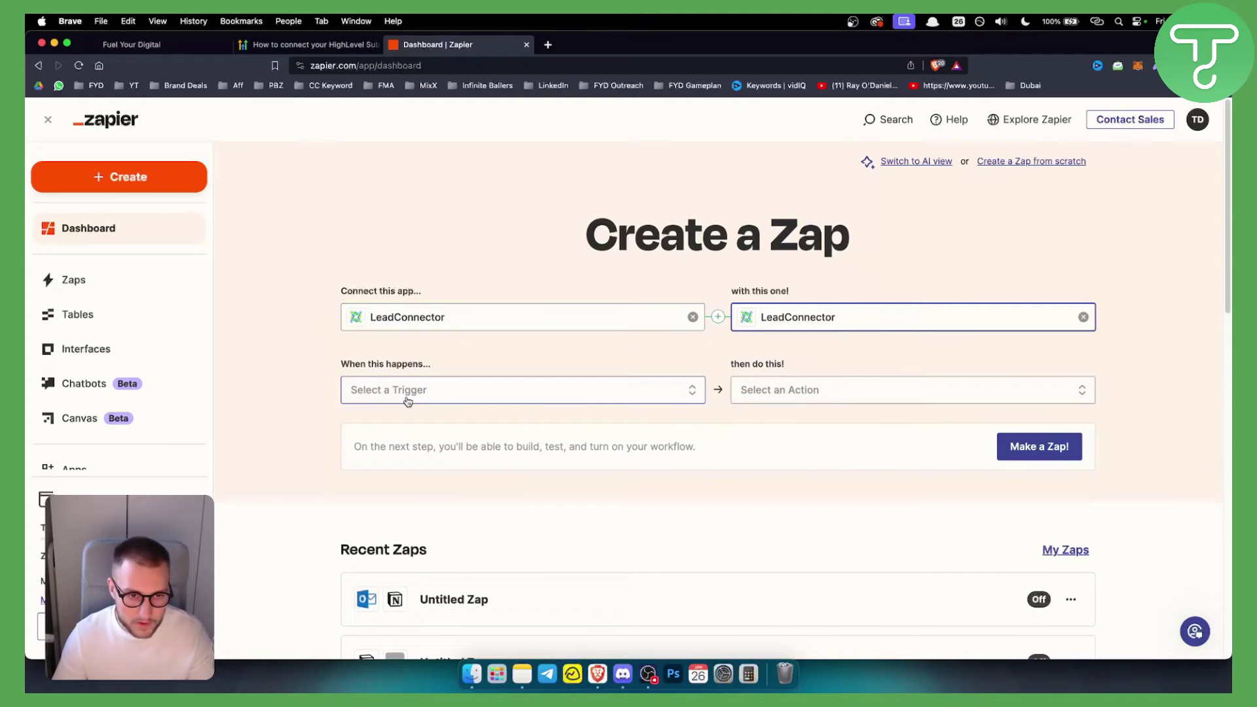
click(449, 388)
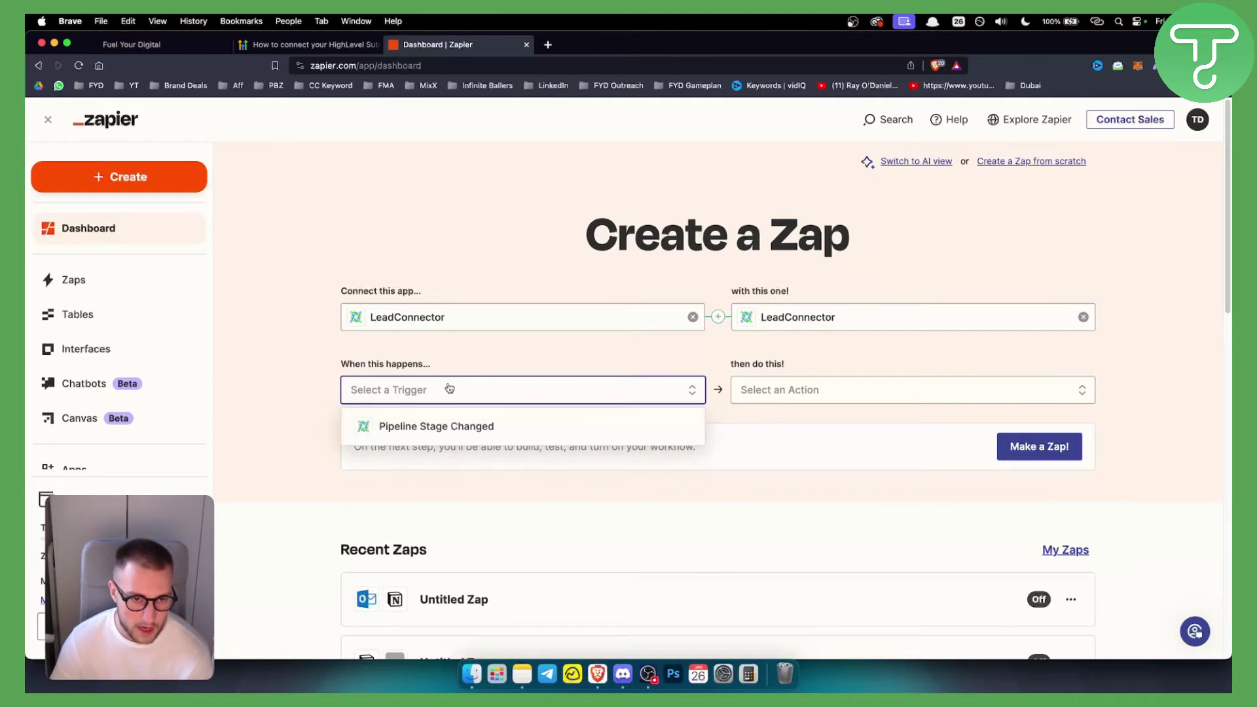
click(497, 433)
Step: Set the action to Add Task, replacing the initially chosen Add/Update Contact
click(920, 394)
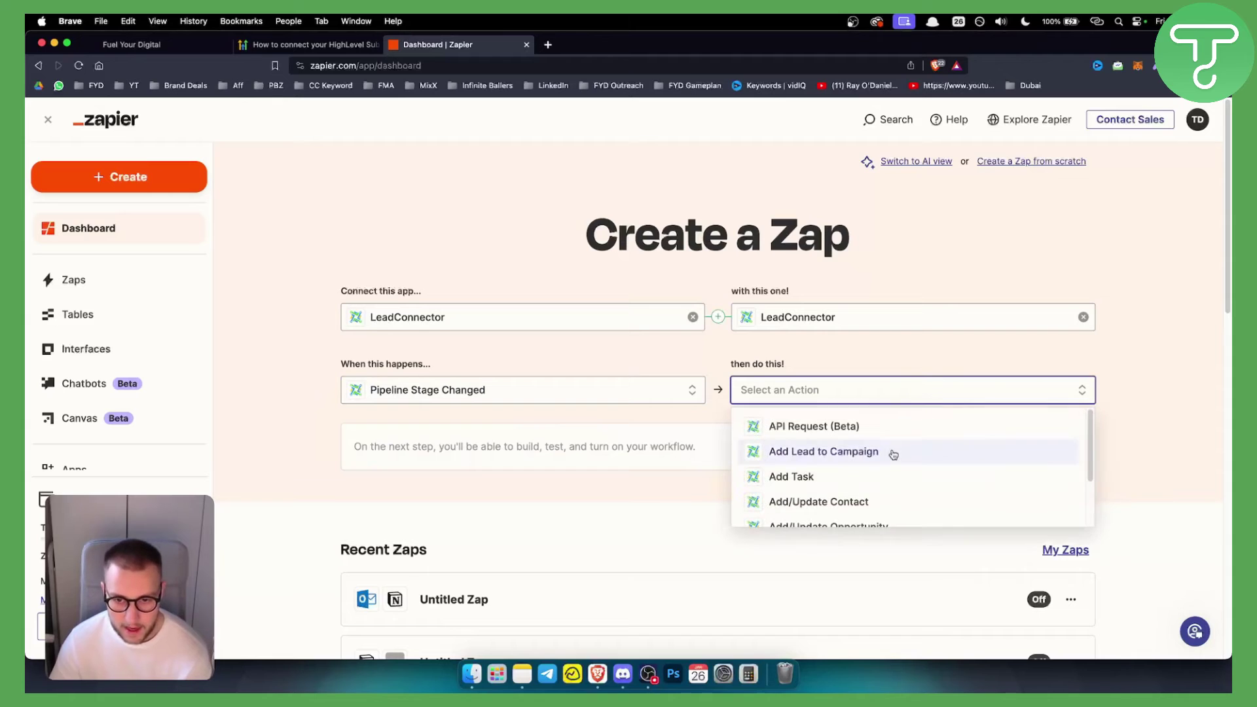
scroll(891, 452, down, 1)
scroll(812, 478, down, 1)
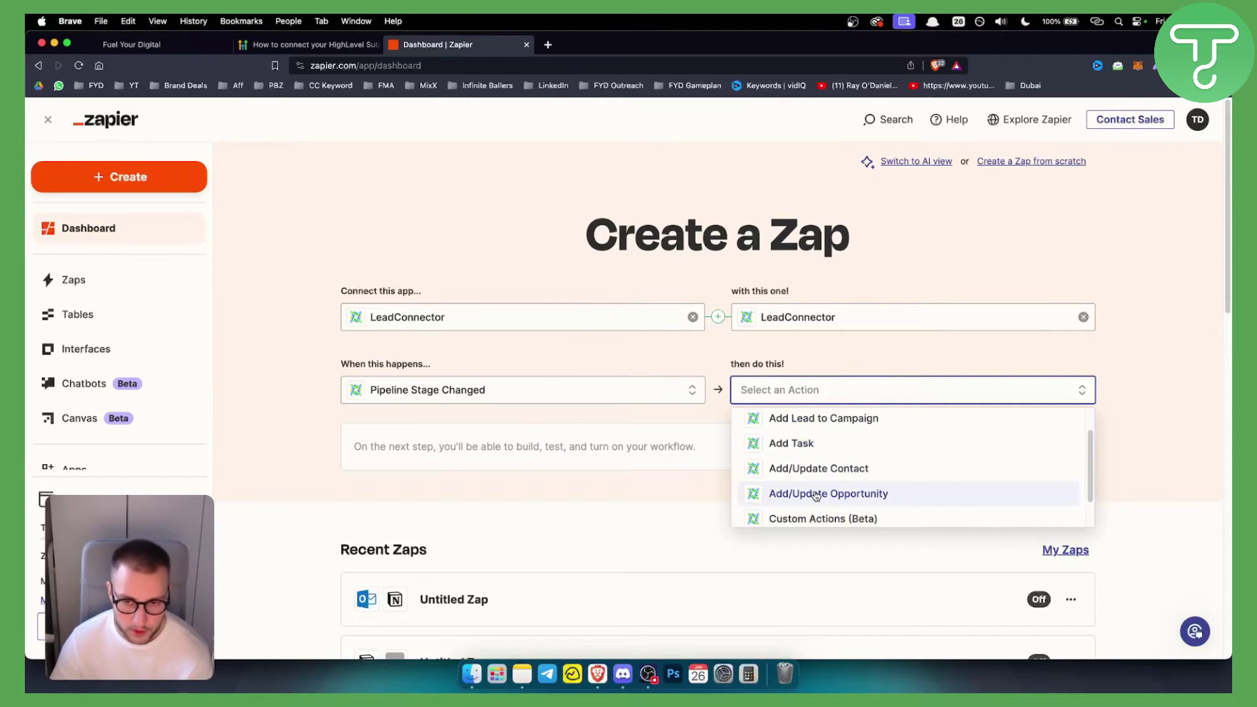
click(819, 475)
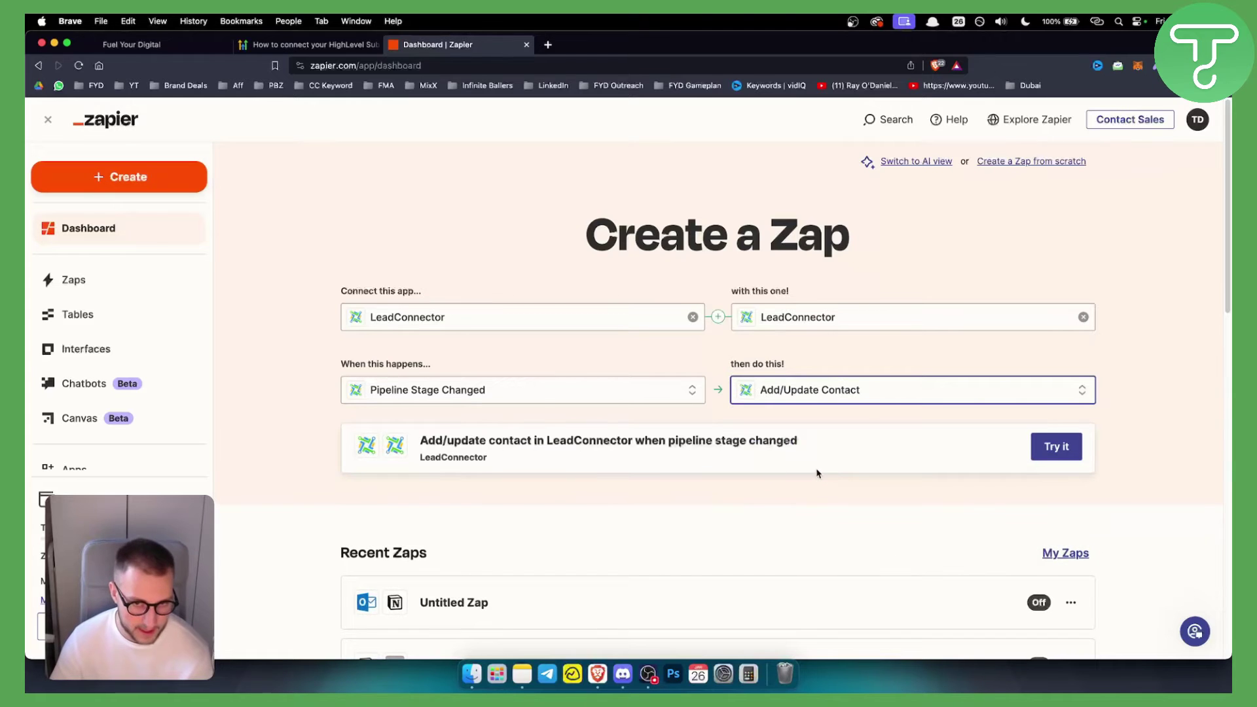
click(774, 399)
scroll(846, 500, down, 3)
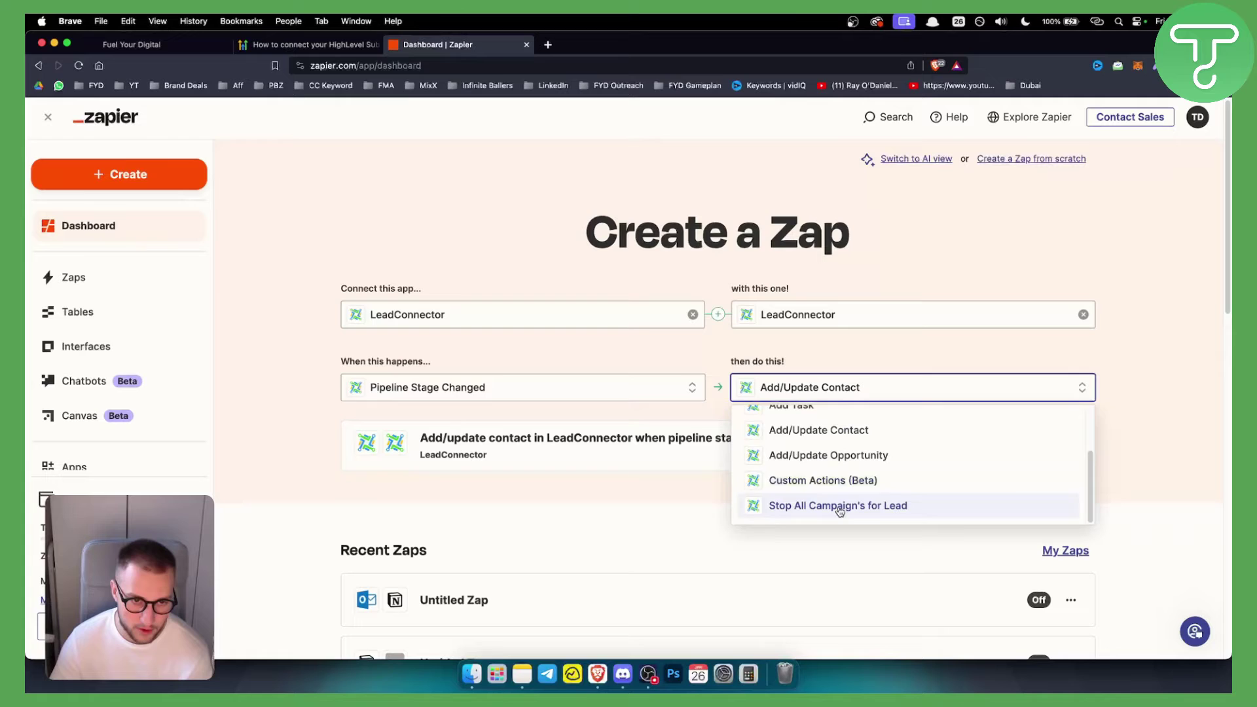
scroll(831, 501, up, 1)
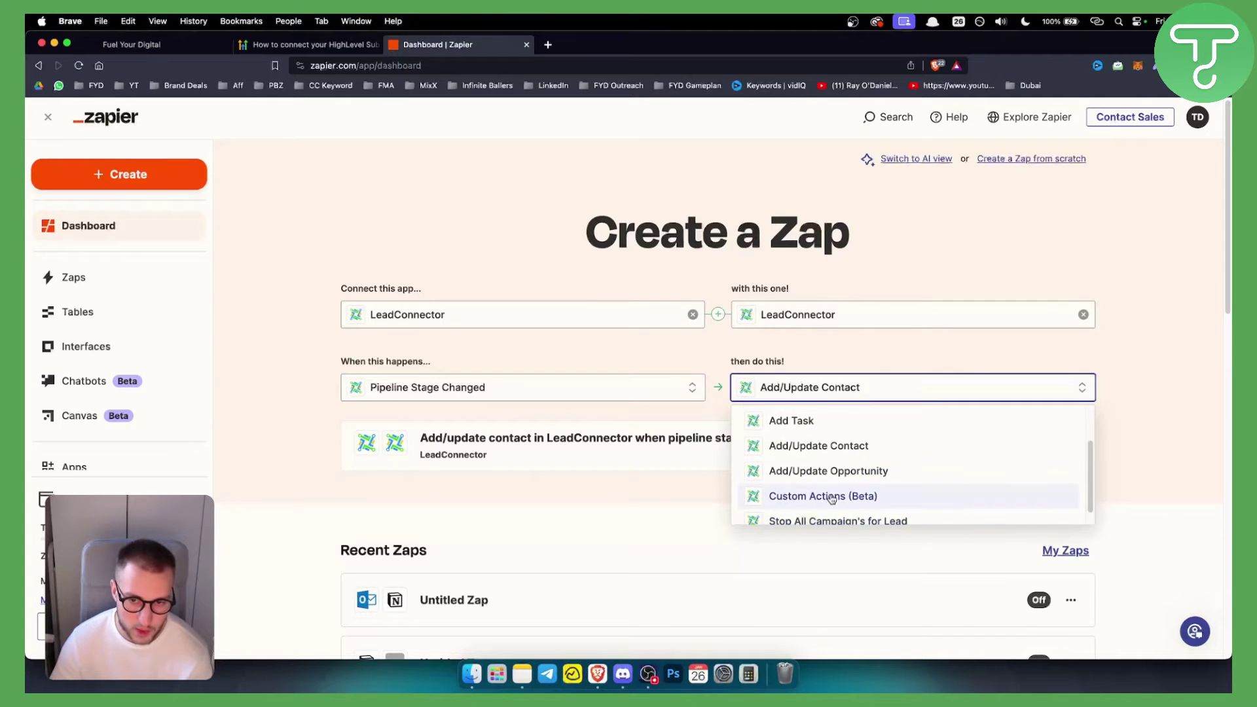
scroll(830, 498, up, 2)
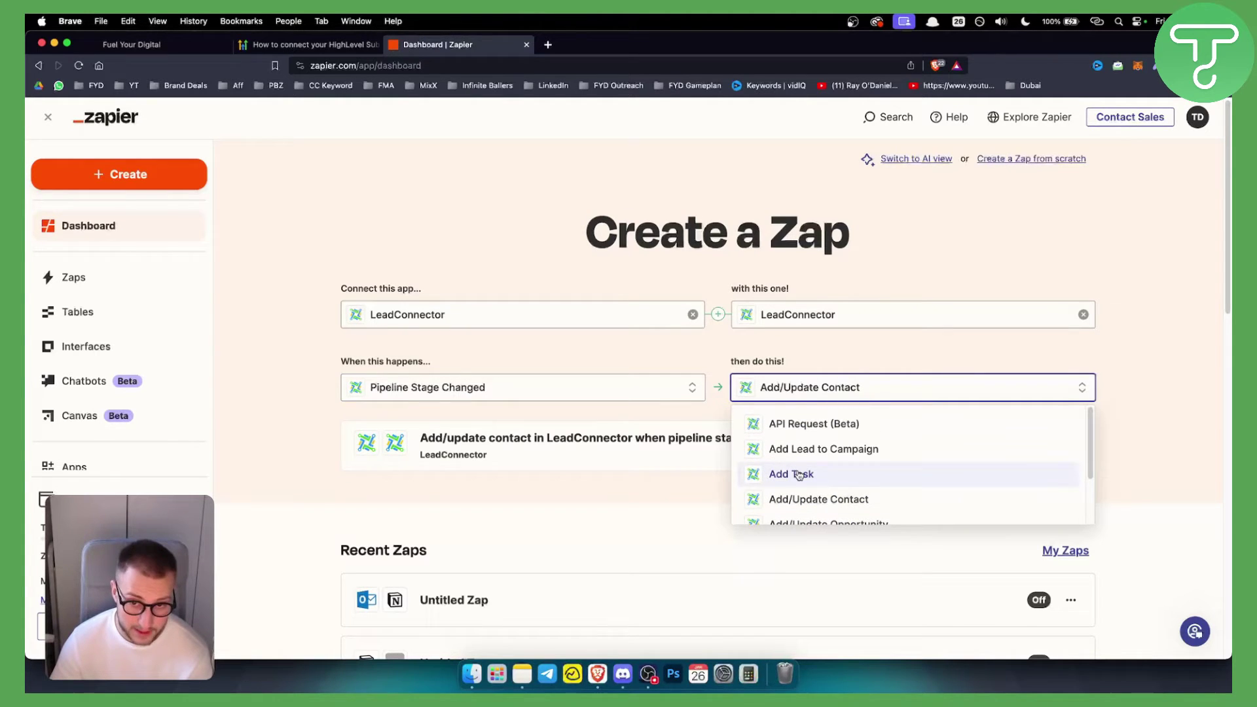
click(798, 475)
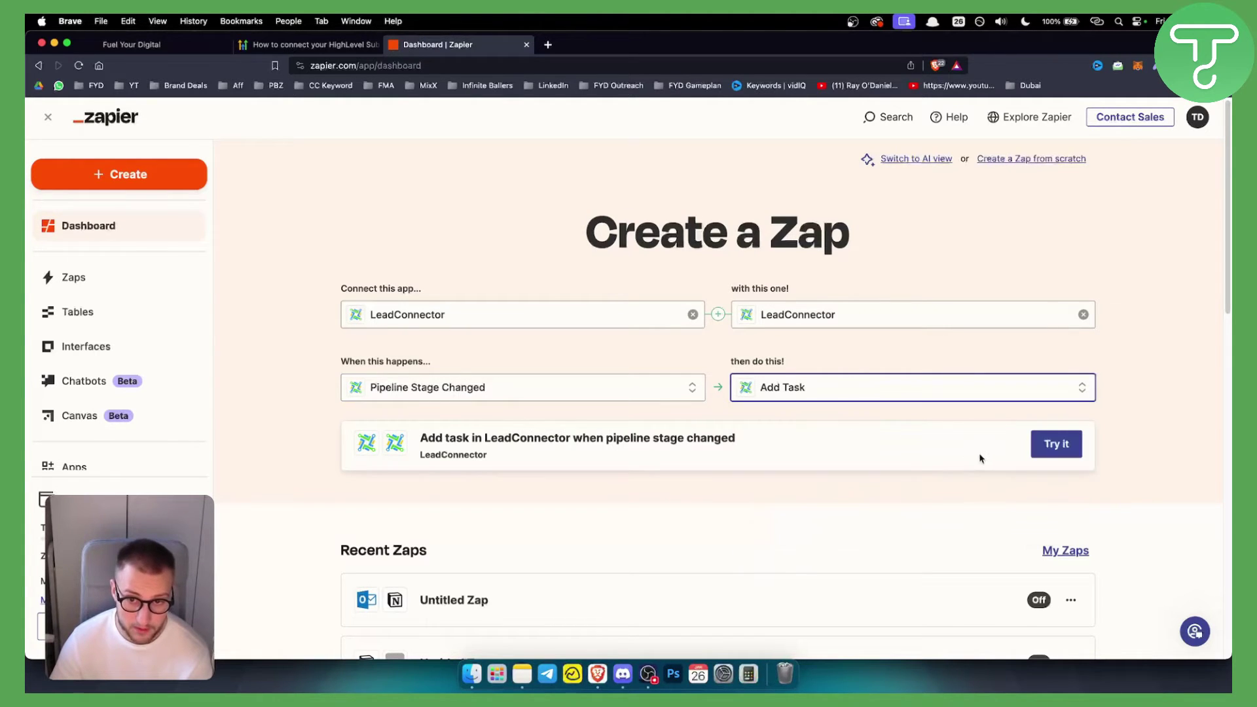
Step: Start the Zap, connect a LeadConnector account, and open the app.leadconnectorhq.com settings link in a new tab
click(1057, 451)
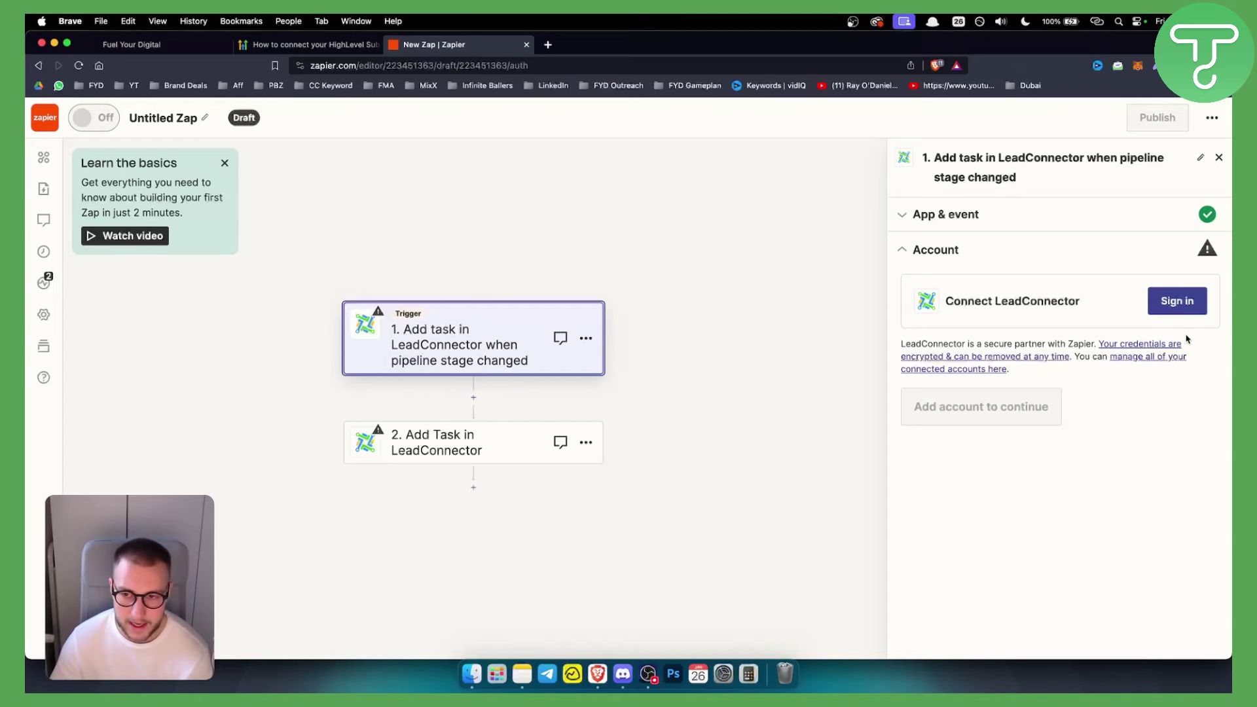
click(1190, 307)
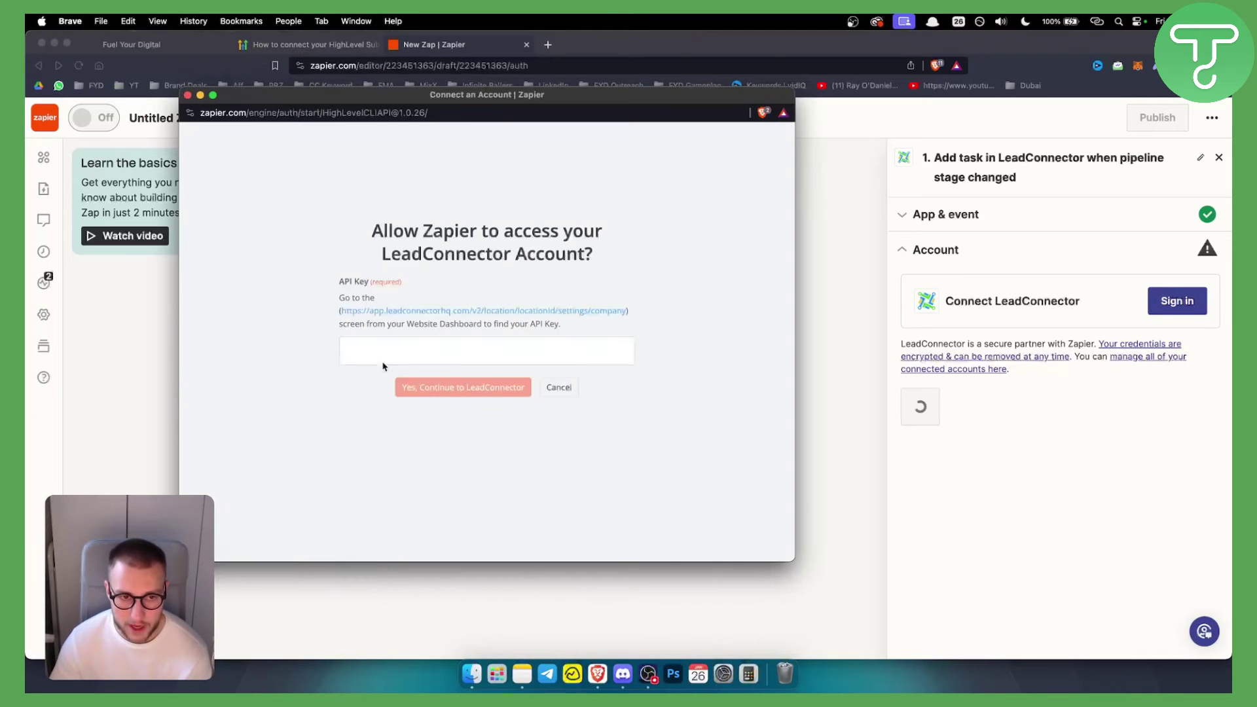
click(449, 313)
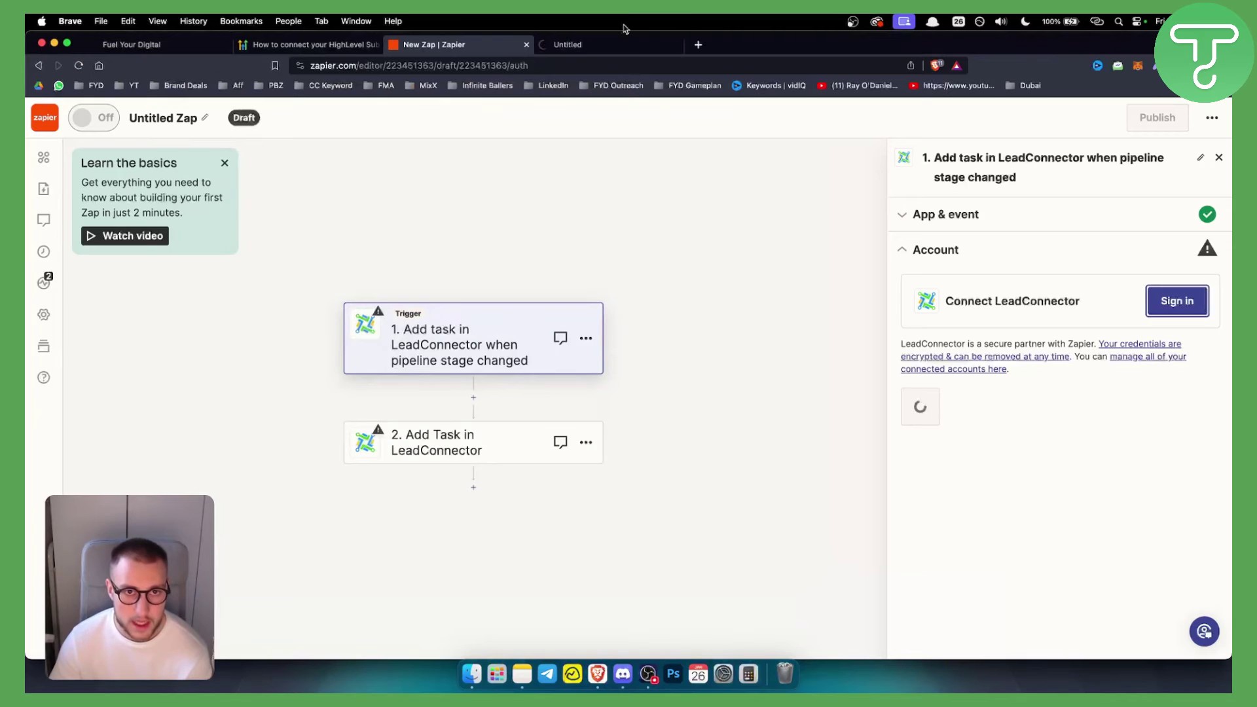
click(592, 47)
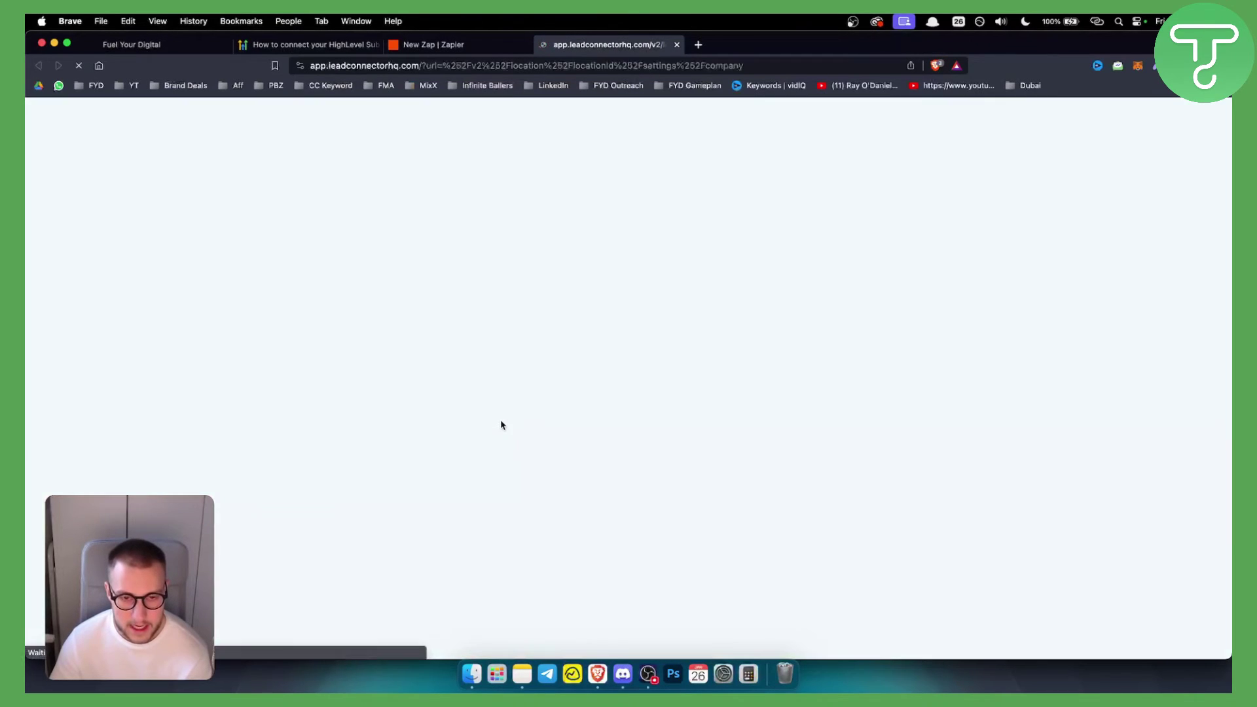
Step: Dismiss the notification prompt, clear the autofilled sign-in e-mail, and close the LeadConnector login tab
click(500, 84)
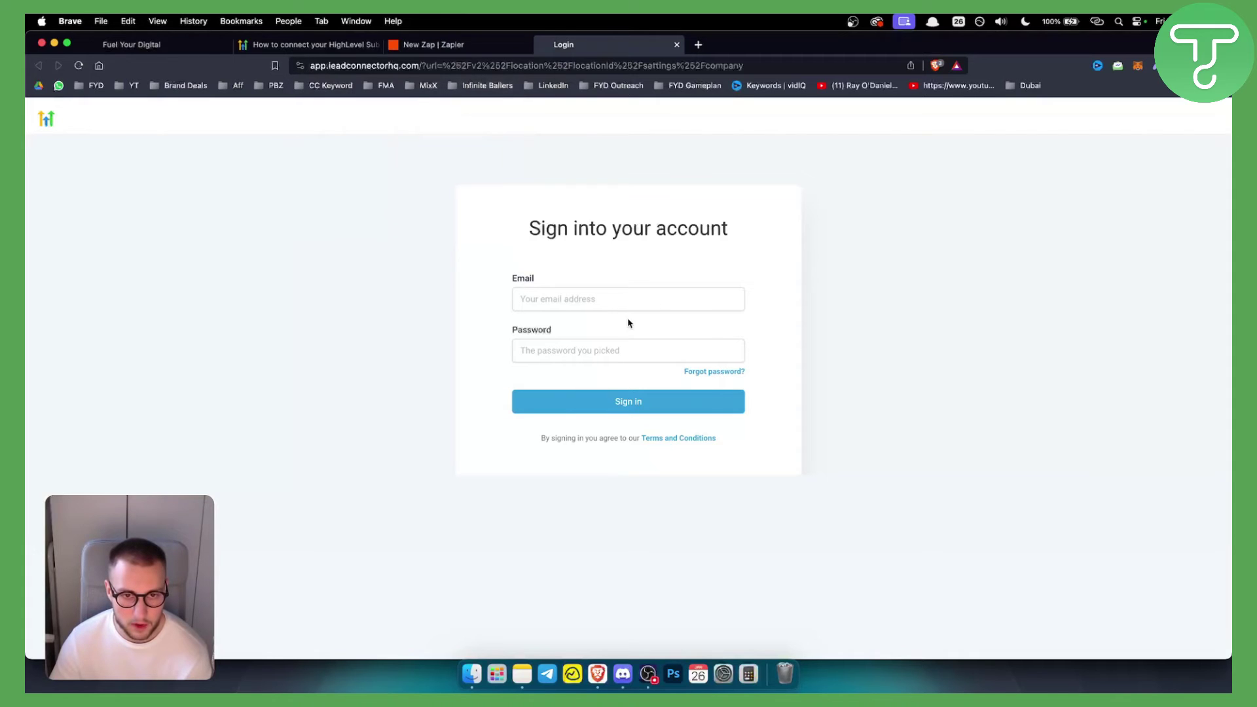
click(615, 299)
click(641, 378)
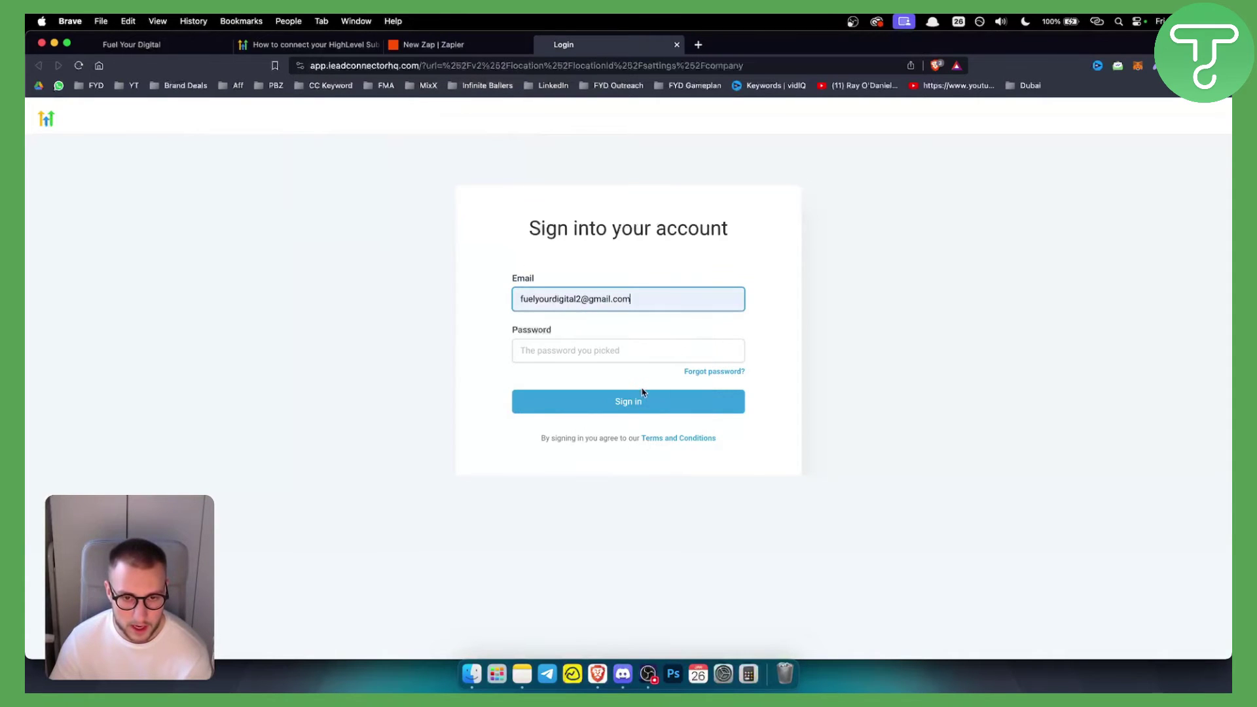
key(super+a)
click(628, 300)
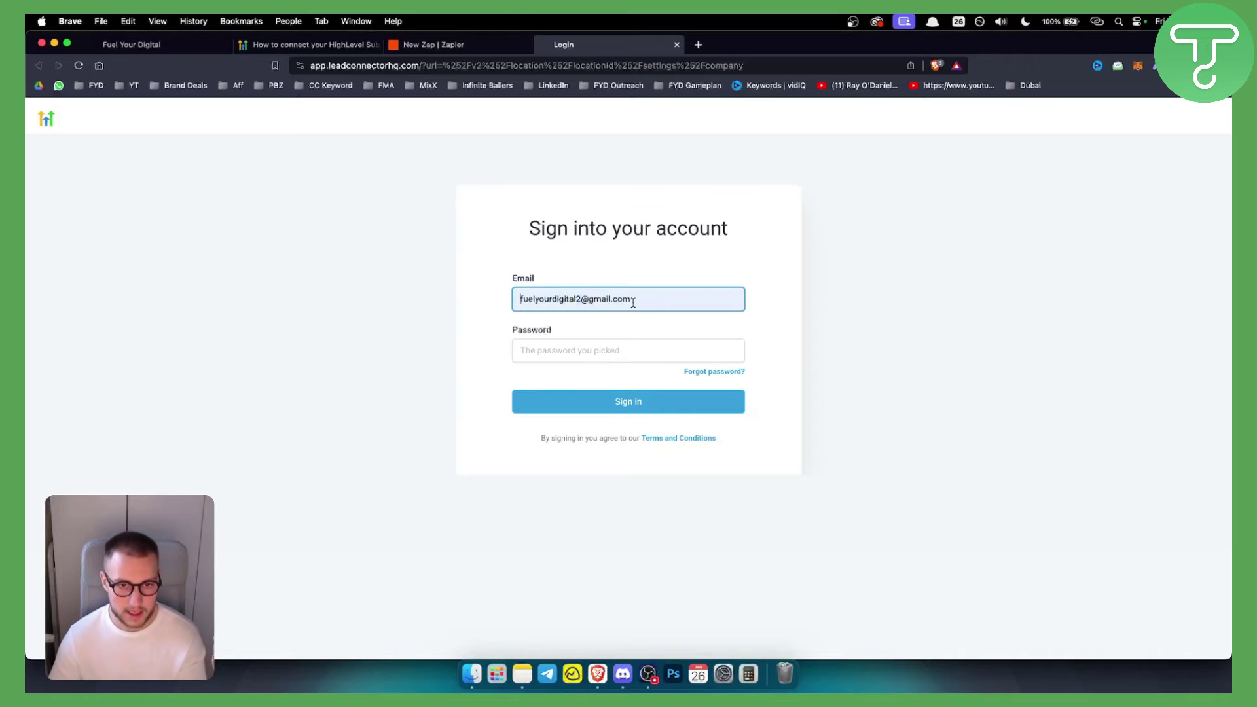
key(super+a)
key(BackSpace)
key(super+w)
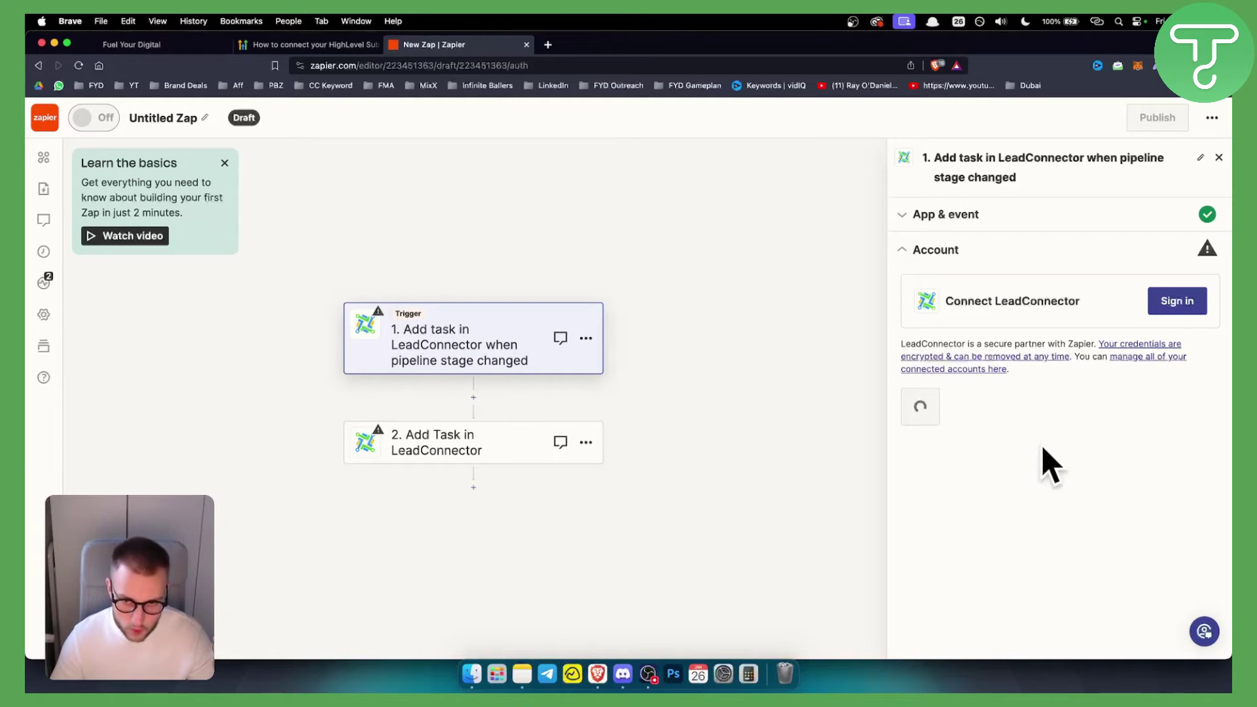
Step: Look over the Add Task and trigger steps, then go back to the dashboard's Create a Zap page
click(472, 444)
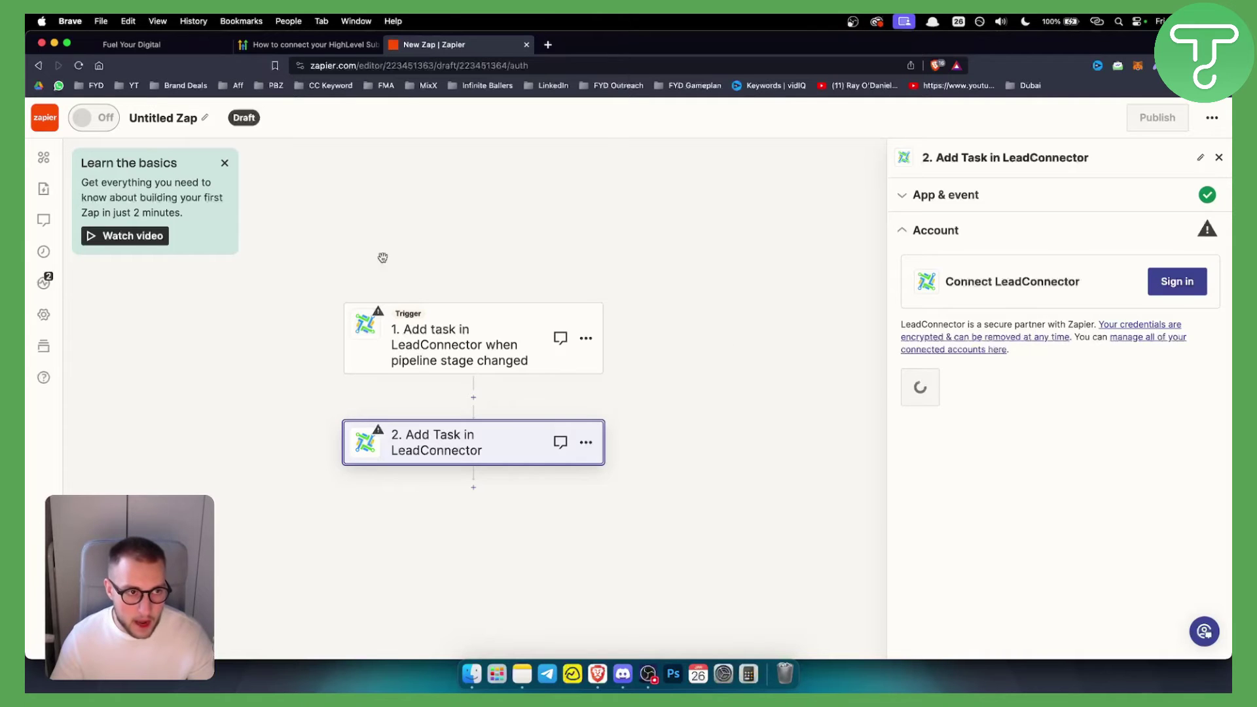
click(38, 65)
click(38, 65)
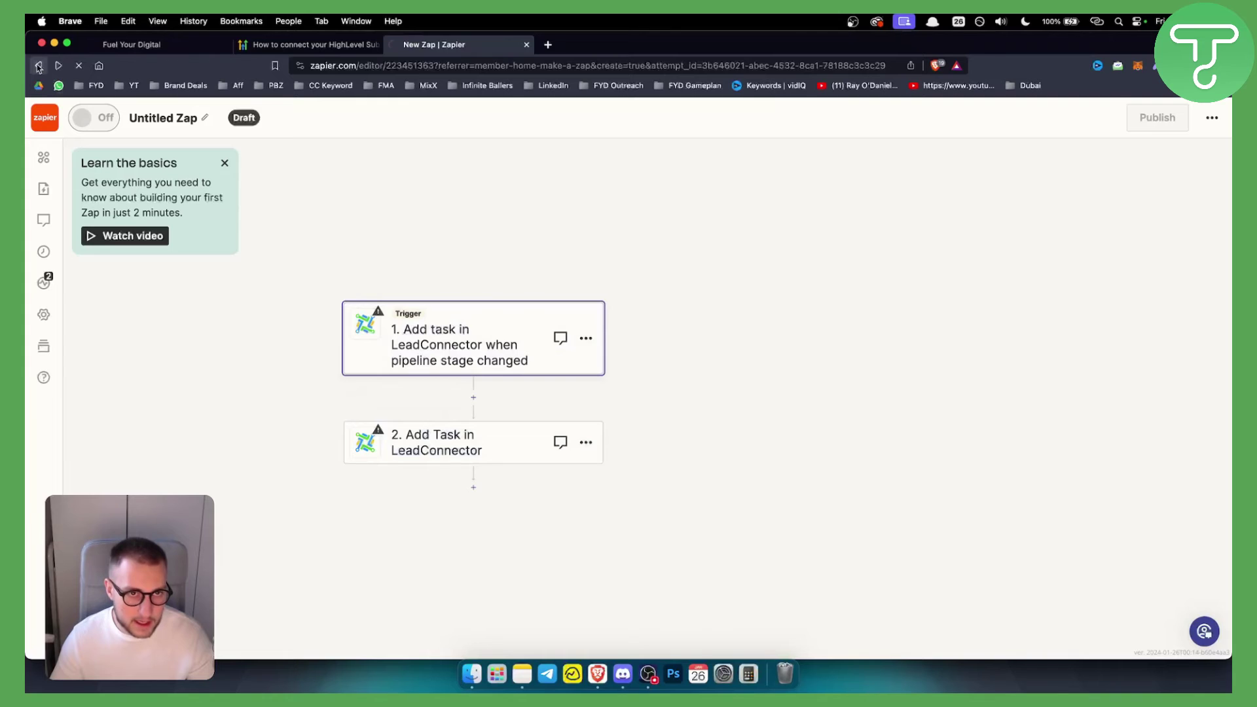
click(38, 66)
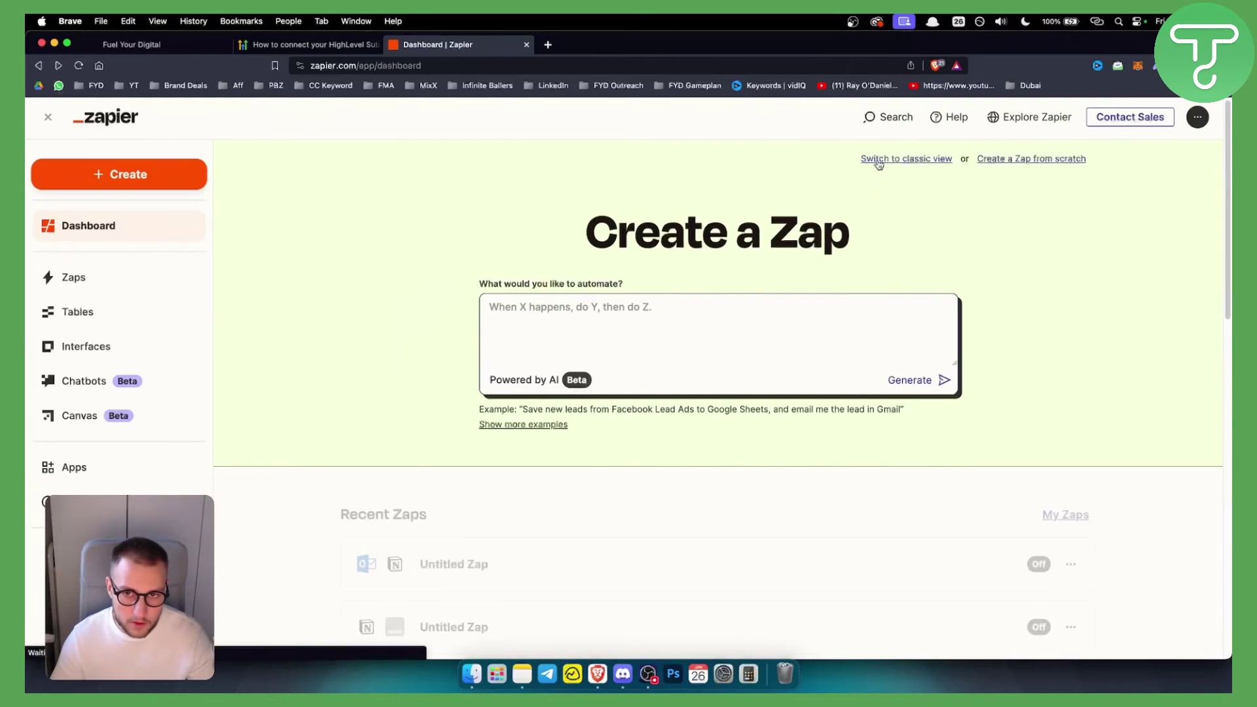
Step: In the classic form, search 'lead' and choose LeadConnector as the first app
click(879, 161)
click(440, 313)
text(lea)
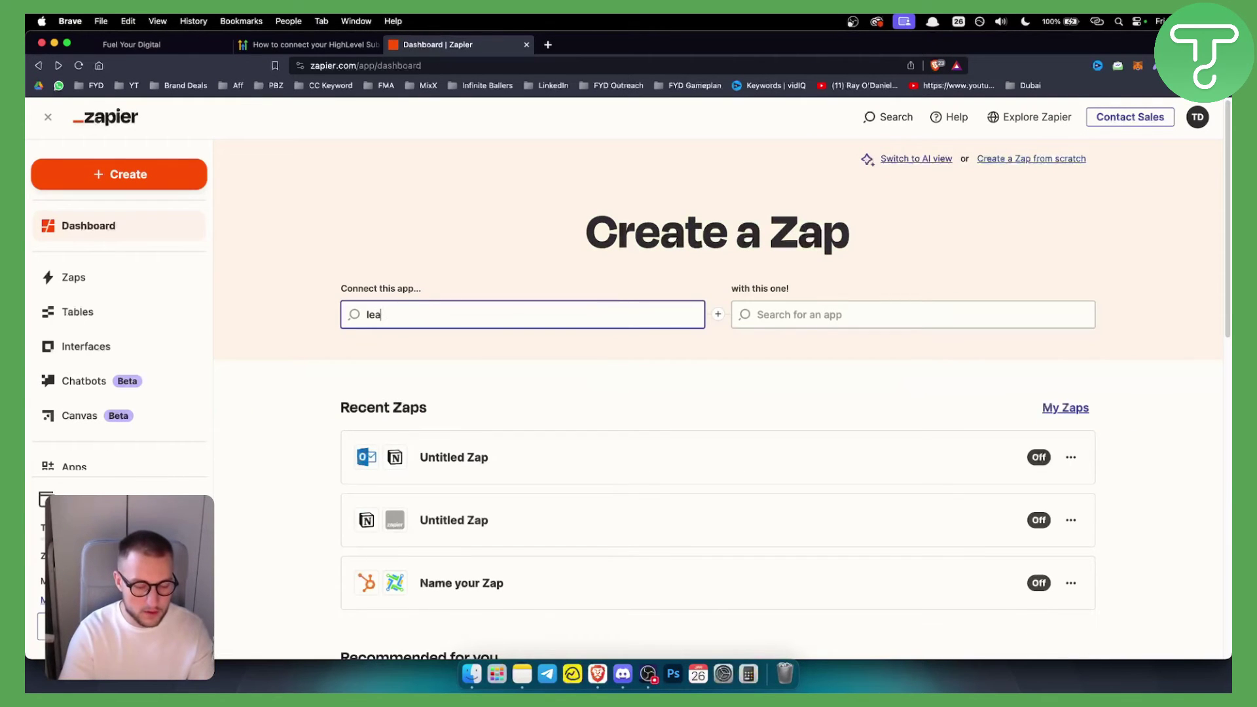
text(d cone)
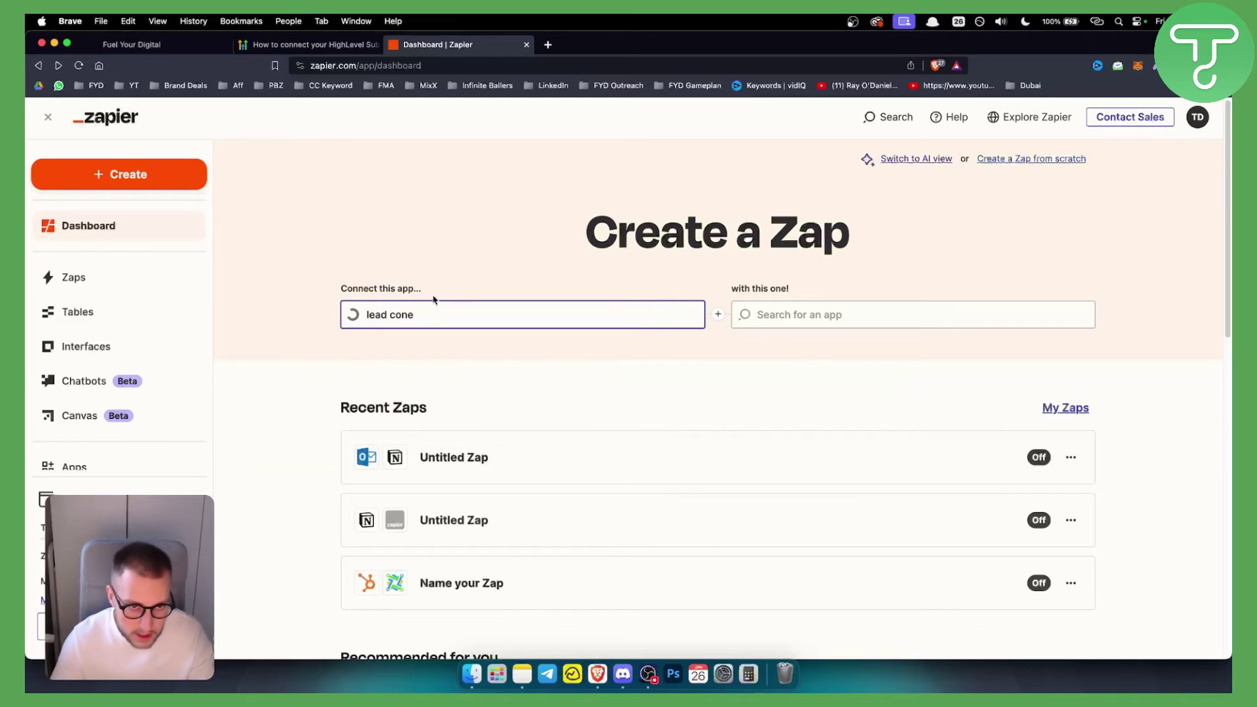
drag(426, 314, 388, 314)
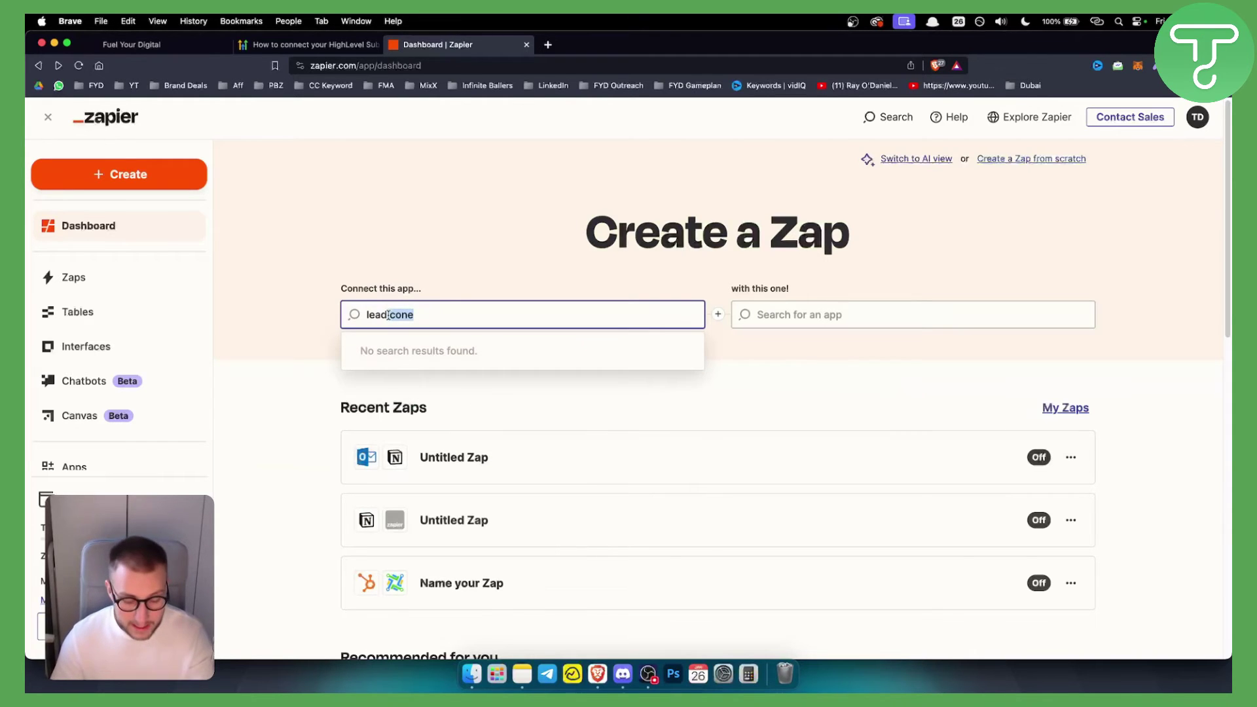
key(BackSpace)
click(423, 376)
Step: Choose Google Sheets as the second app and Pipeline Stage Changed as the trigger
click(882, 314)
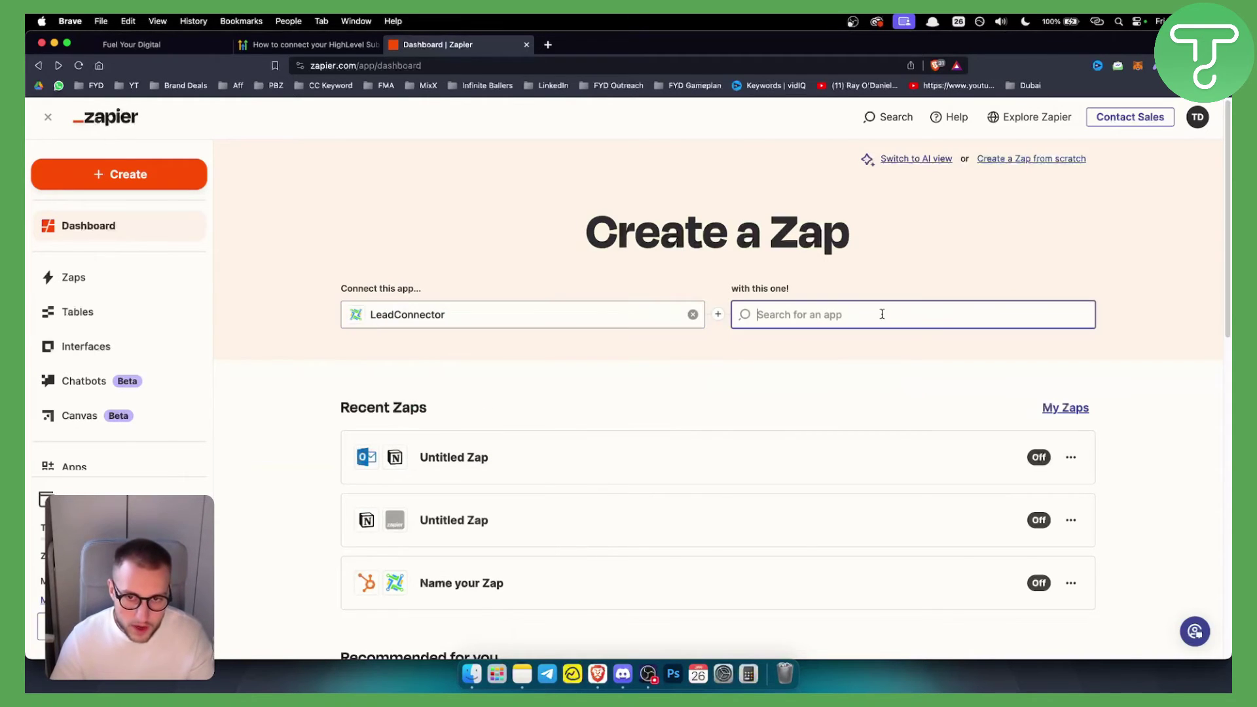
text(google)
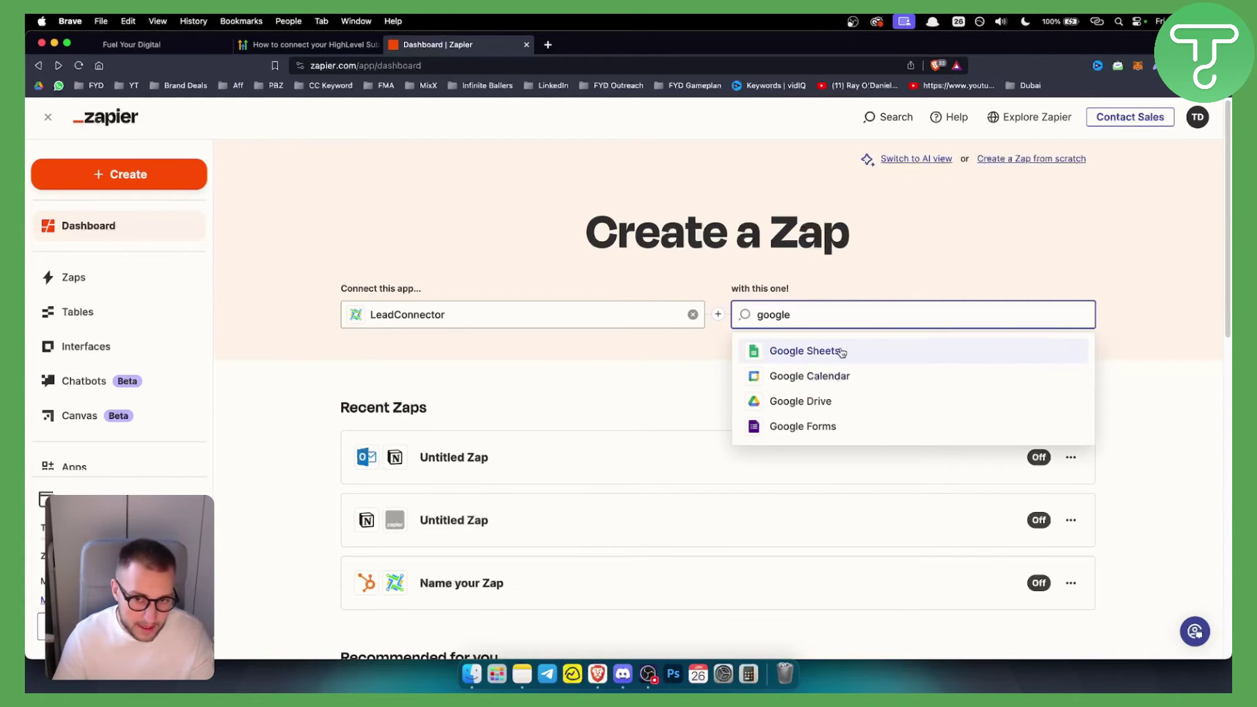
click(842, 352)
click(460, 393)
click(448, 427)
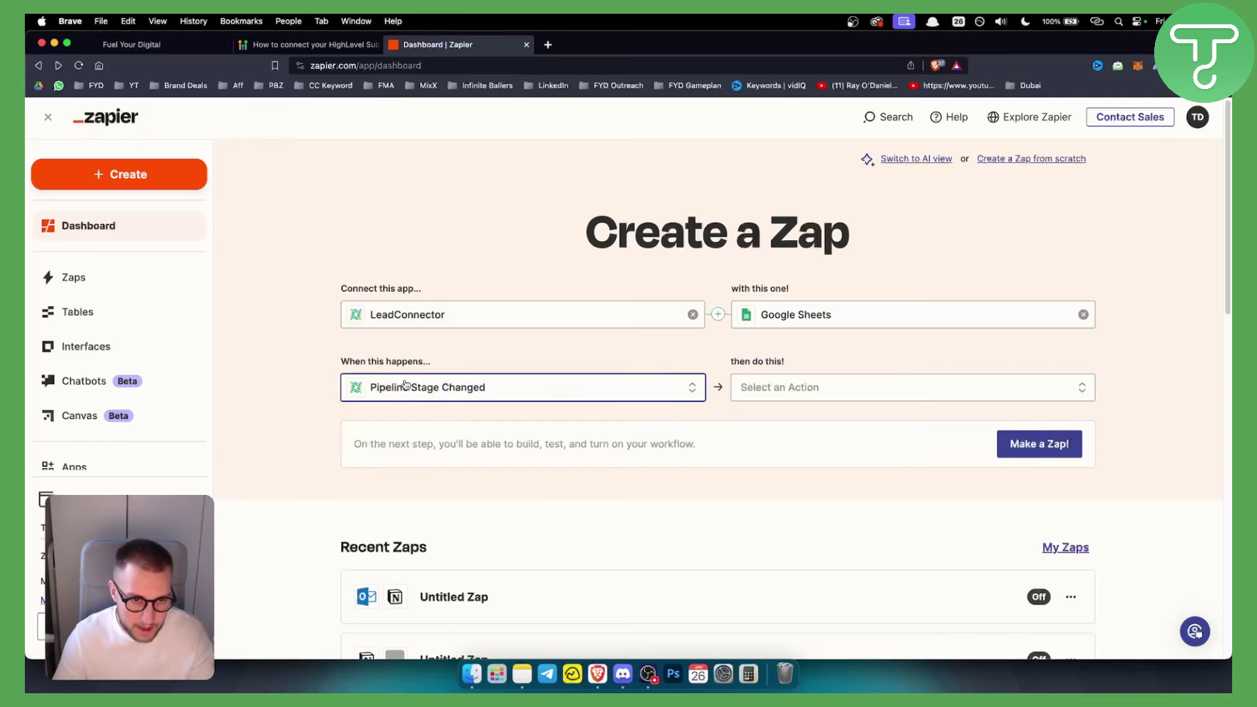
Step: Browse the Google Sheets action list and close it without choosing an action
click(863, 395)
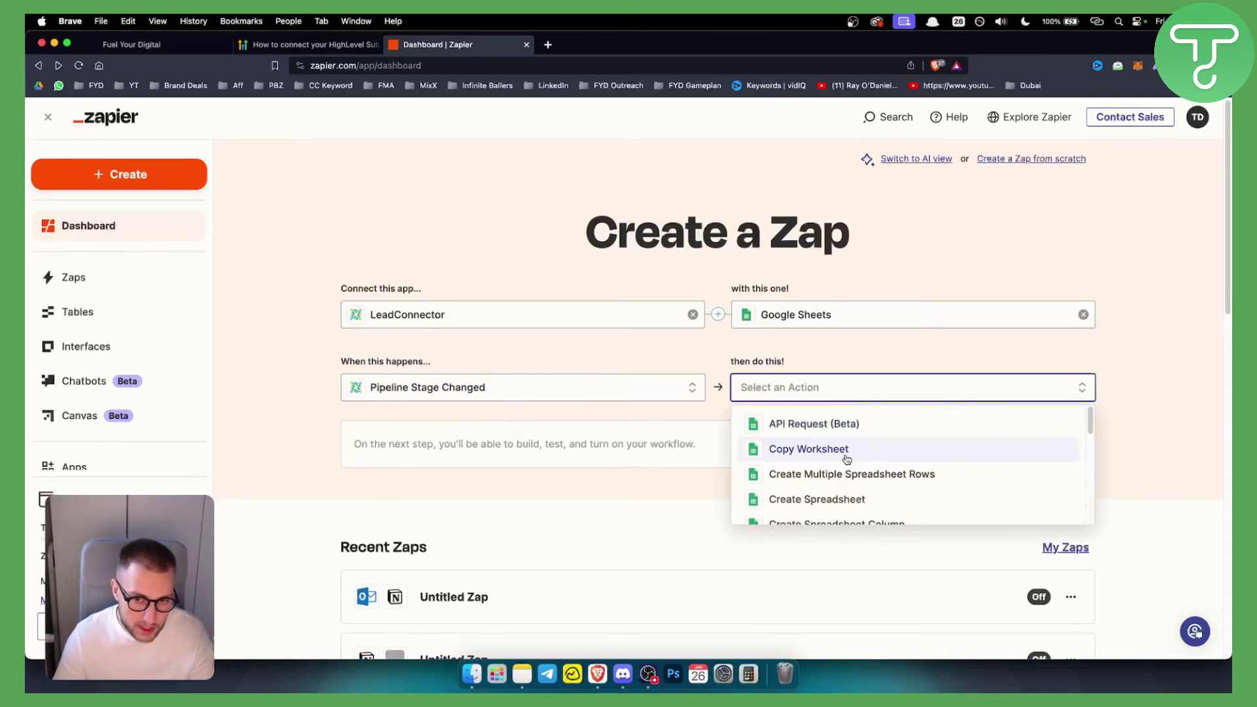
scroll(844, 453, down, 1)
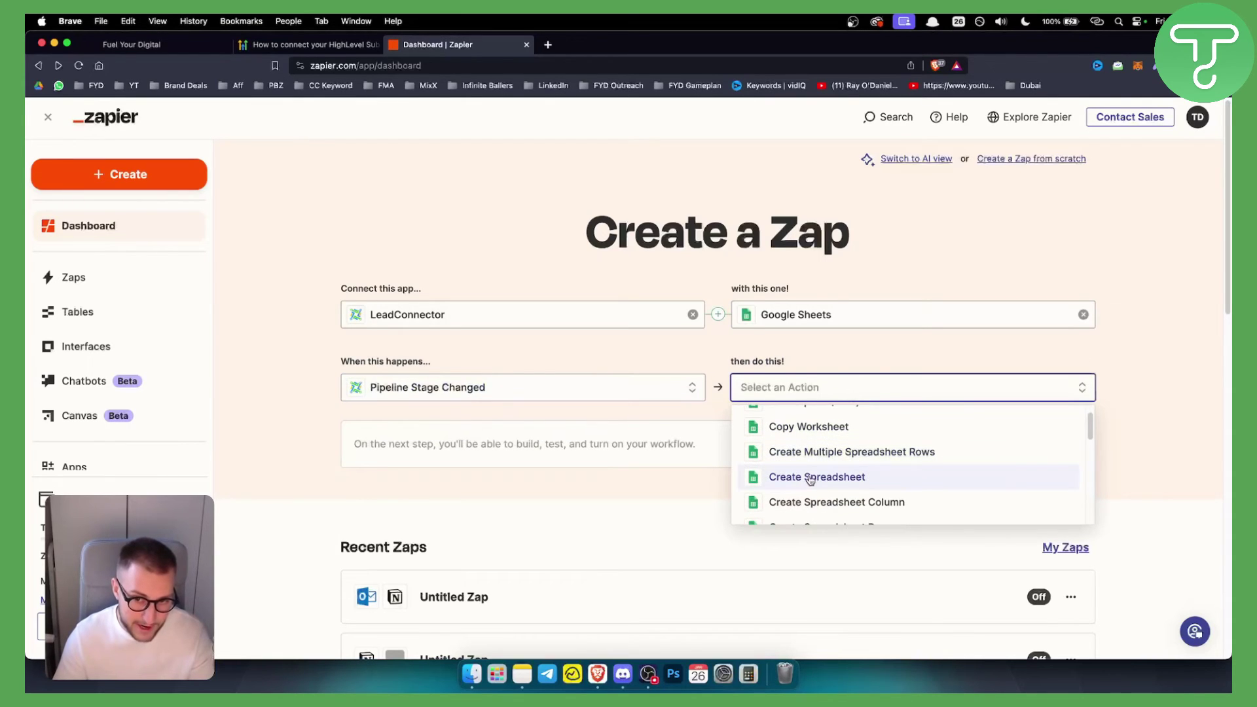
scroll(808, 484, down, 1)
click(594, 518)
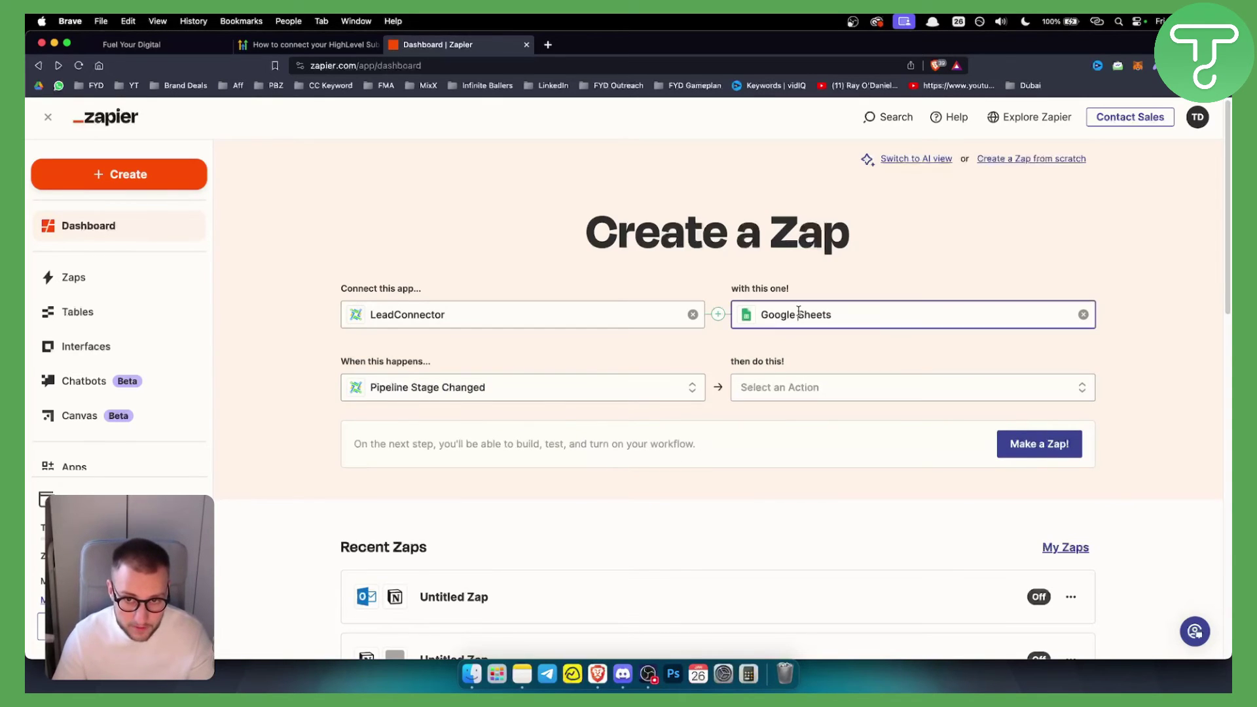
key(super+a)
text(air)
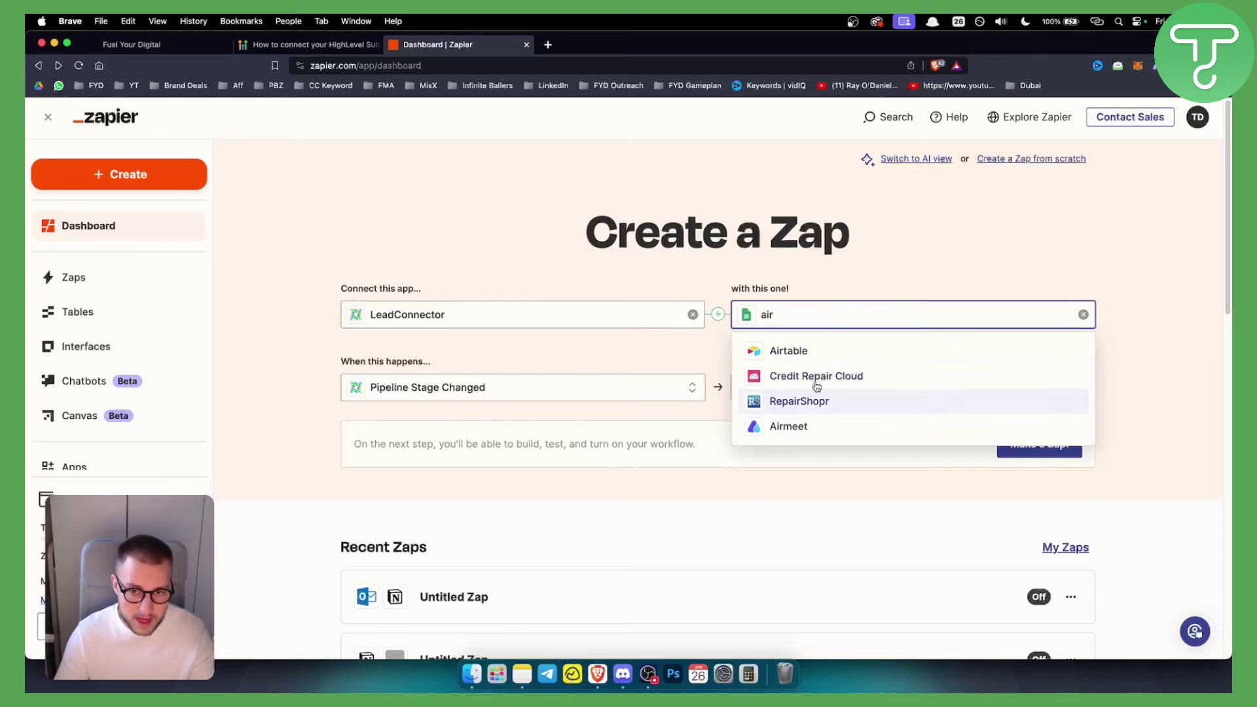
key(super+a)
text(google)
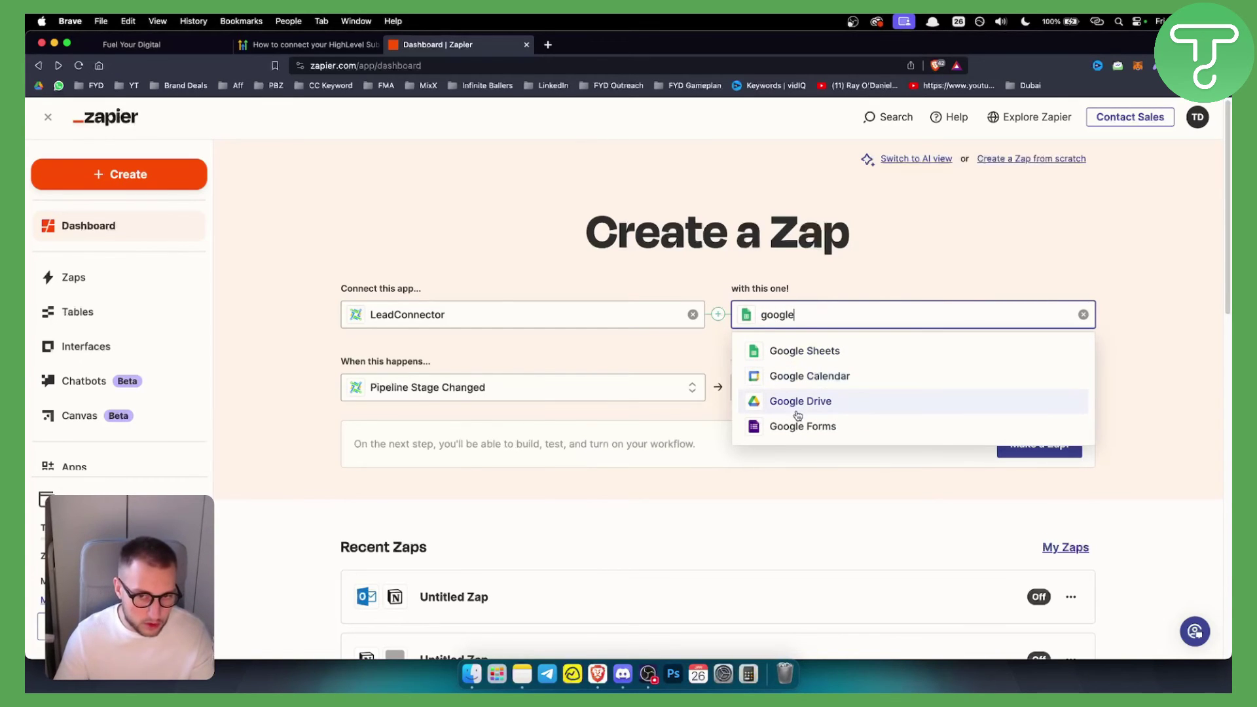
key(Return)
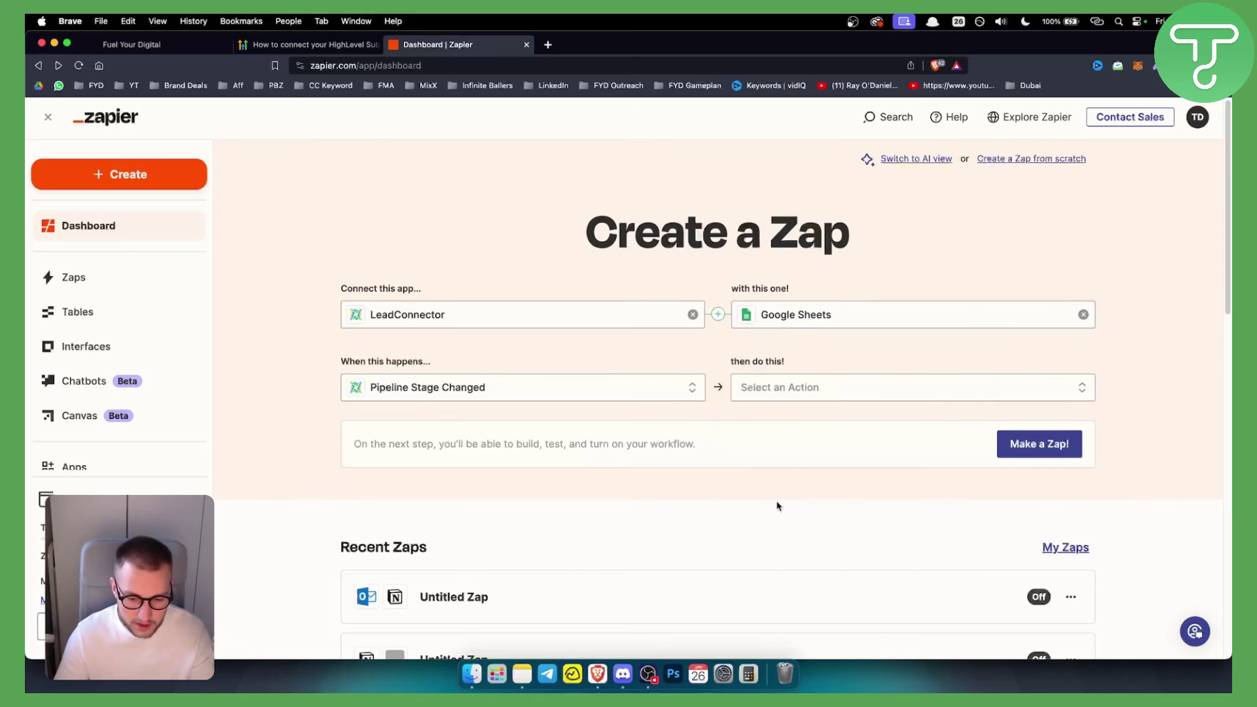